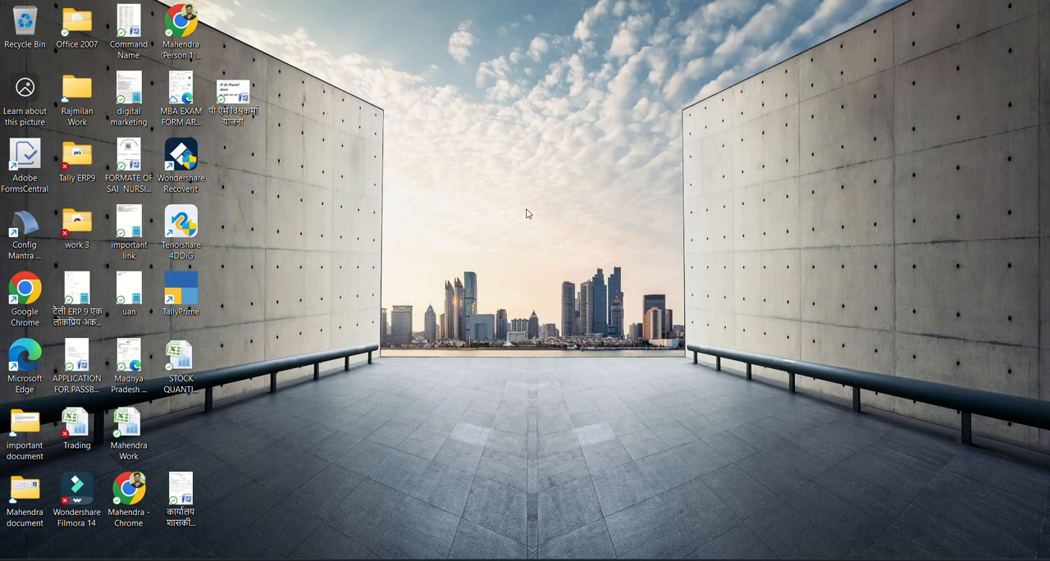
Launch TallyPrime in educational mode and start creating a new company.
double_click(188, 297)
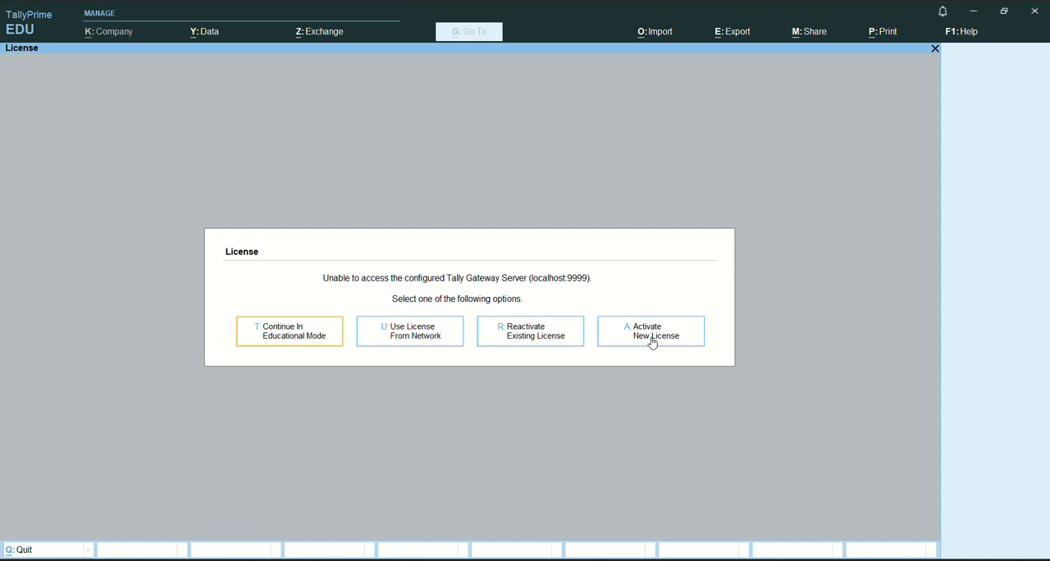
click(281, 337)
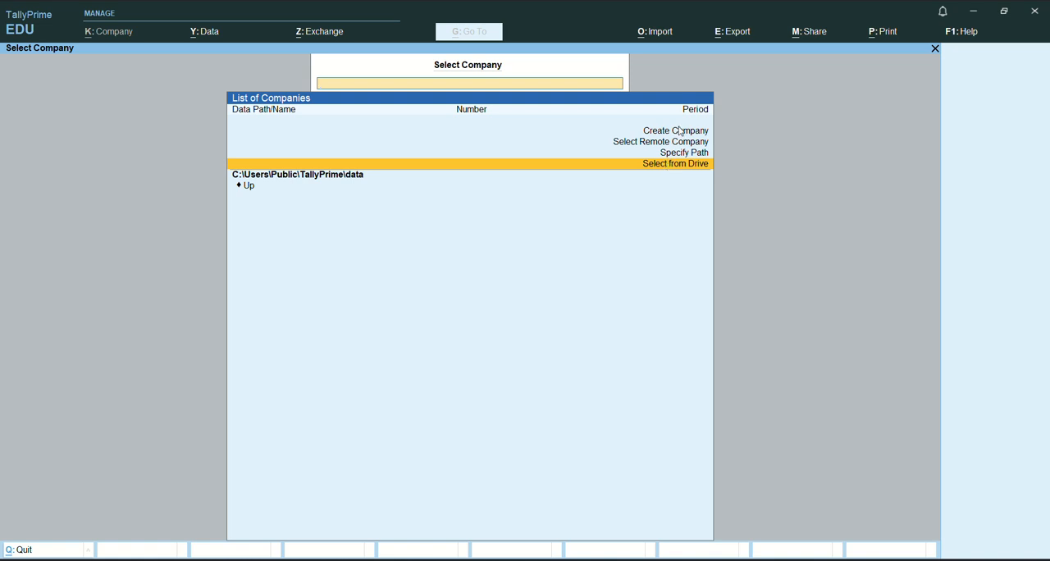
click(679, 131)
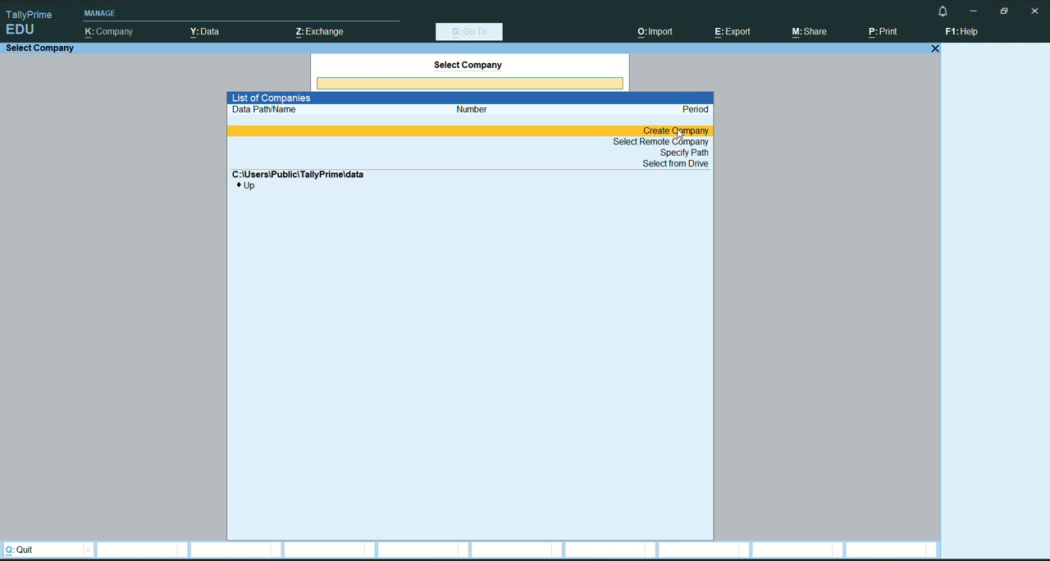
click(679, 134)
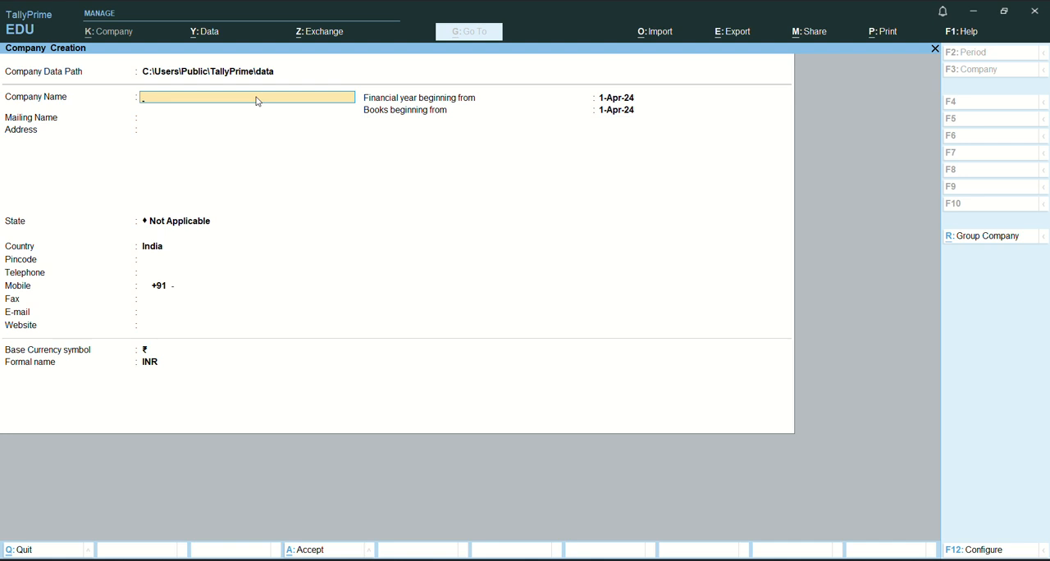
text(MAHENDRA DIGITAL)
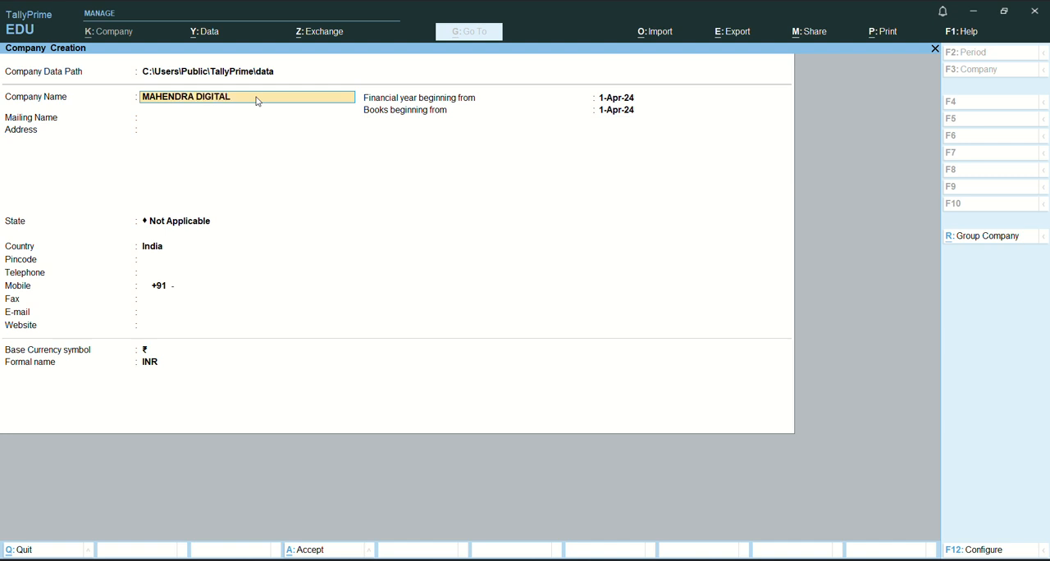
text( STORE)
key(BackSpace)
key(BackSpace)
key(BackSpace)
key(BackSpace)
key(BackSpace)
key(BackSpace)
key(BackSpace)
key(BackSpace)
key(BackSpace)
key(BackSpace)
key(BackSpace)
key(BackSpace)
key(BackSpace)
key(BackSpace)
key(BackSpace)
key(BackSpace)
key(BackSpace)
key(BackSpace)
key(BackSpace)
key(BackSpace)
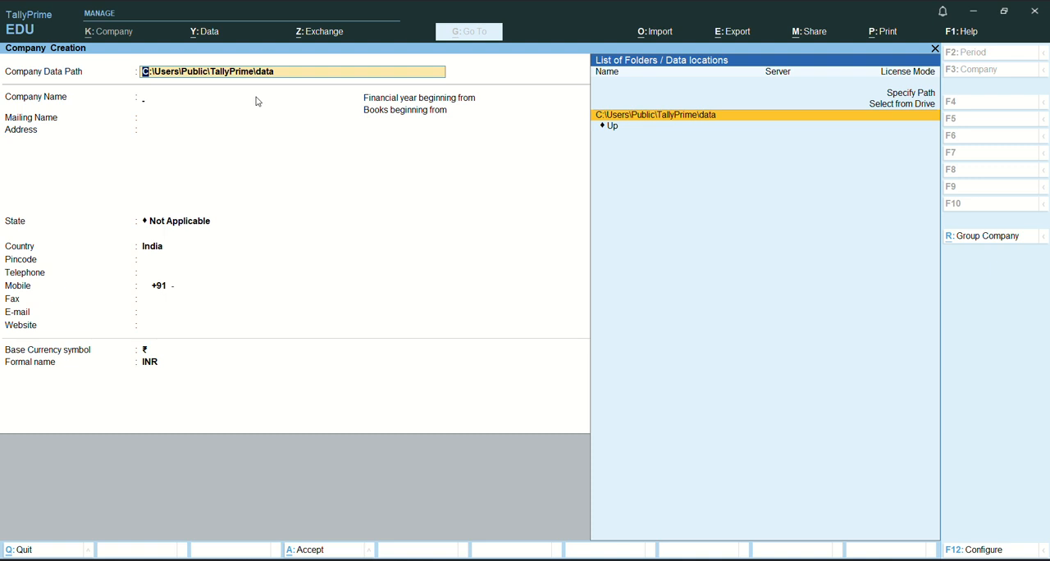
Name the company SHAH GENERAK STORE in the default data path and keep the same mailing name.
key(Return)
text(SHAH)
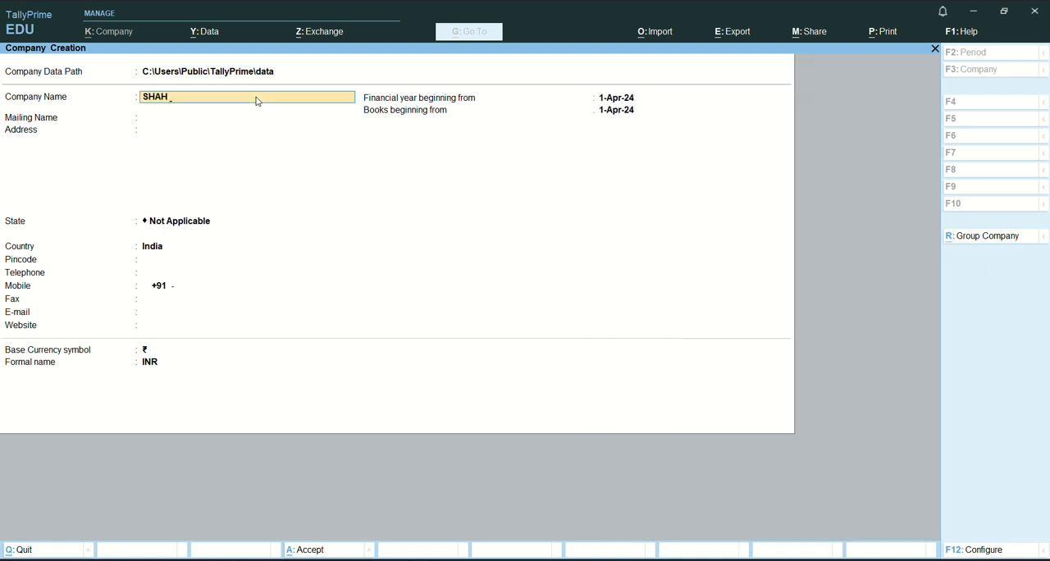
text( GENERAK STORE)
key(BackSpace)
text(S)
key(Return)
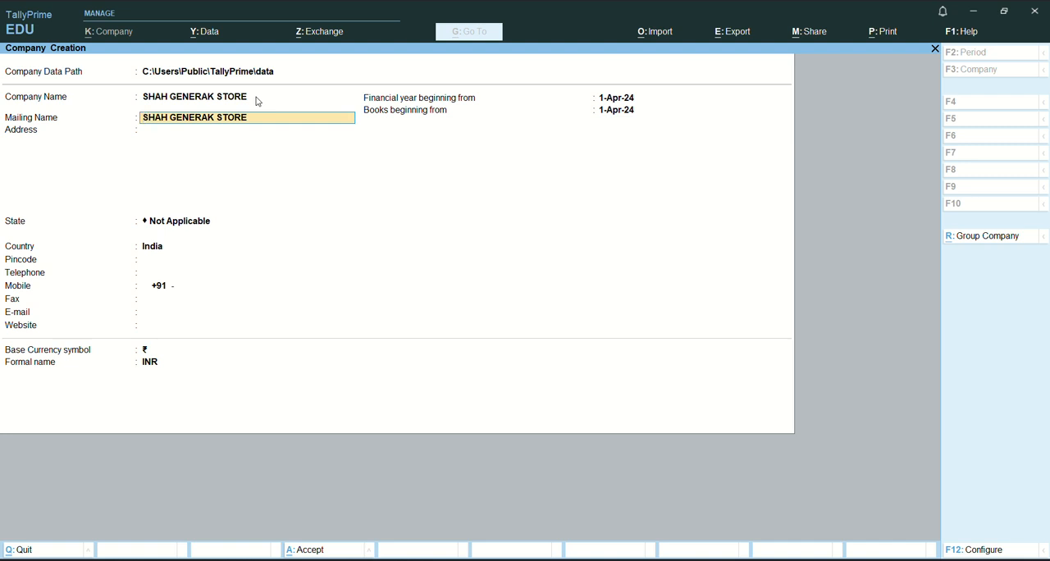
key(Return)
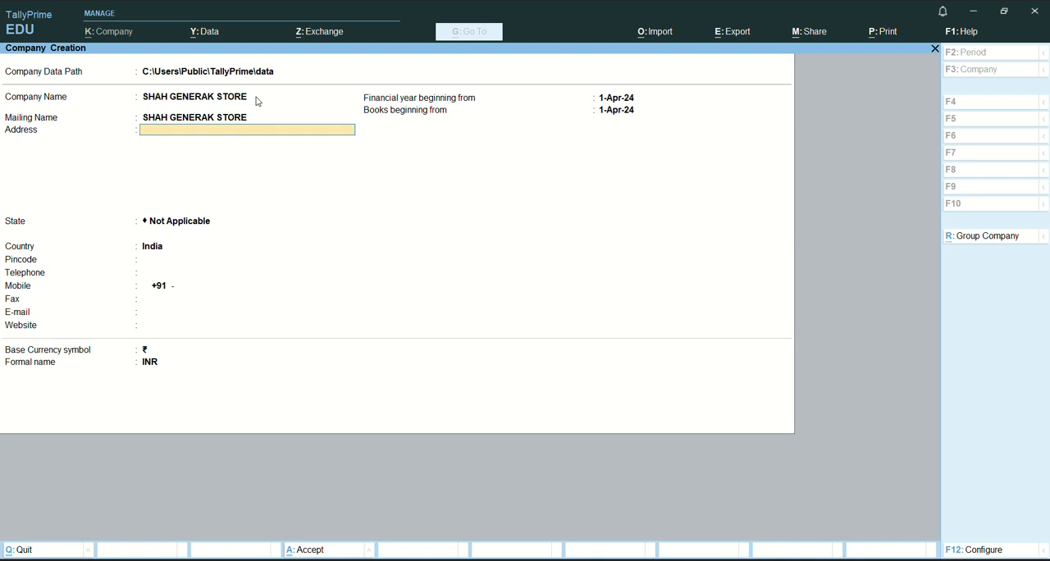
Enter the company's address on a single line and leave the following address line empty.
text(WAIDHAN SINGRAU)
key(Return)
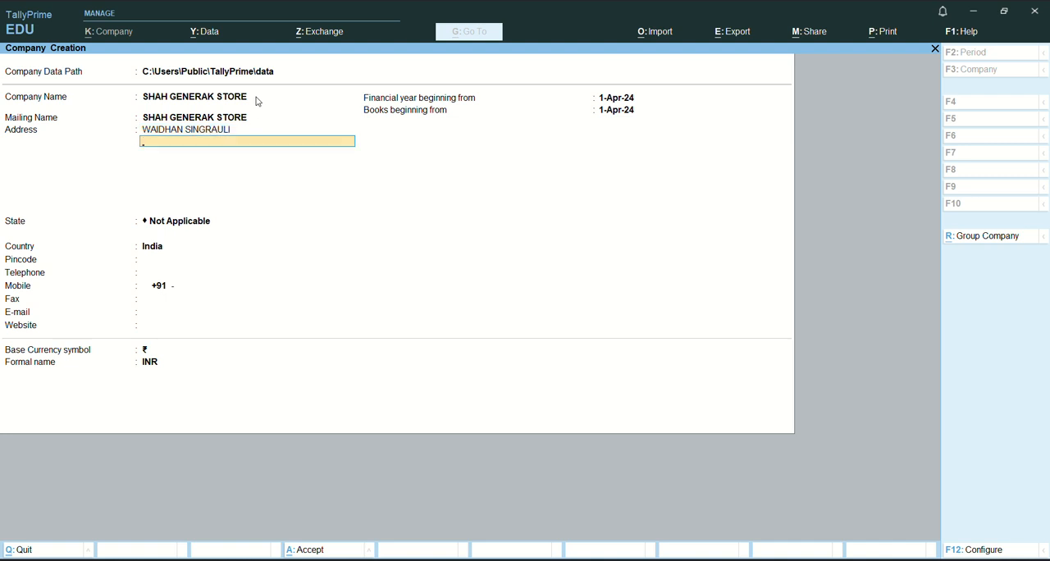
key(Return)
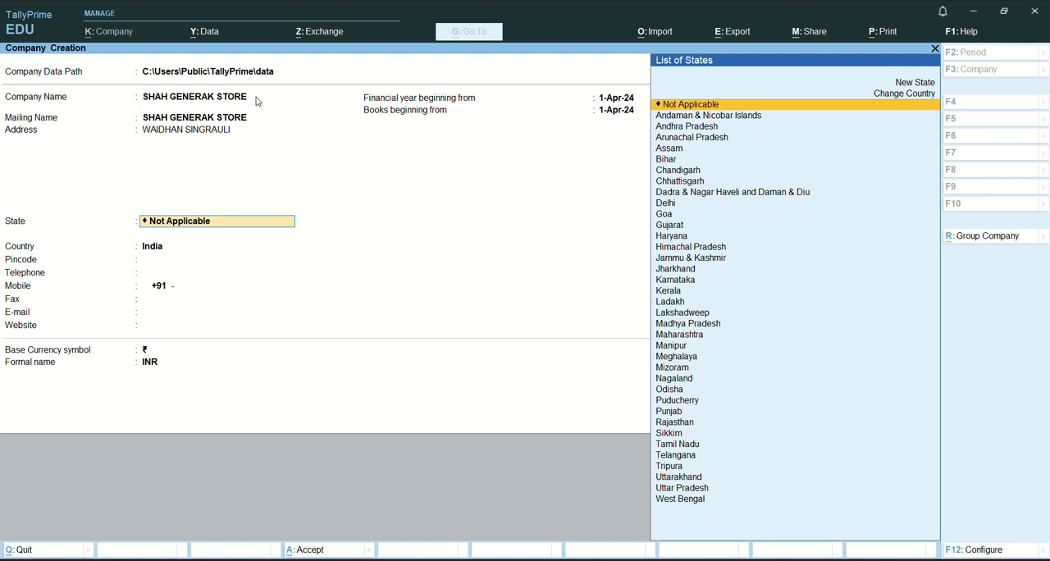
Set the company's state to Madhya Pradesh and enter its postal pincode, leaving the telephone blank.
text(MADH)
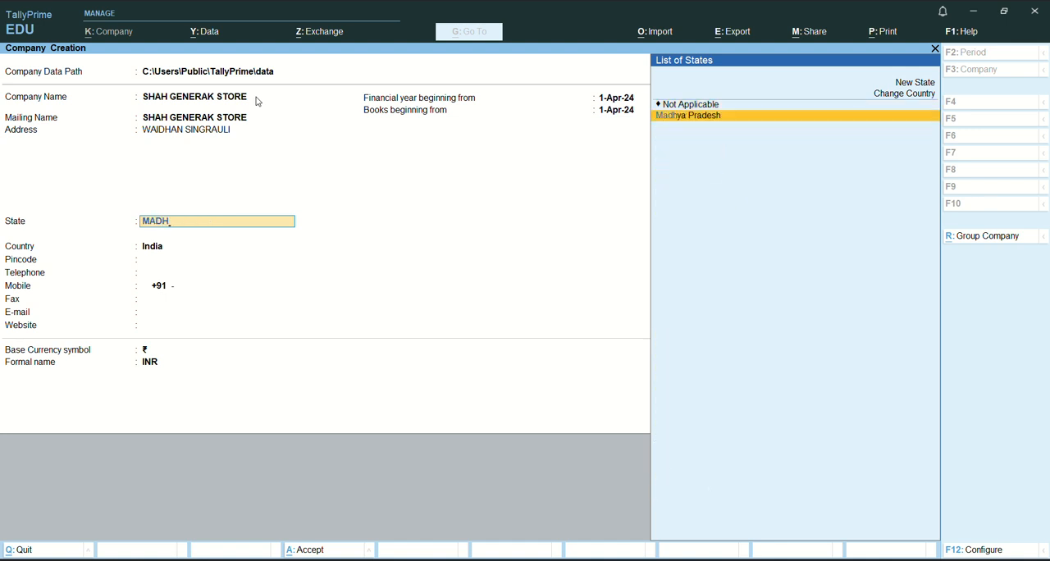
key(Return)
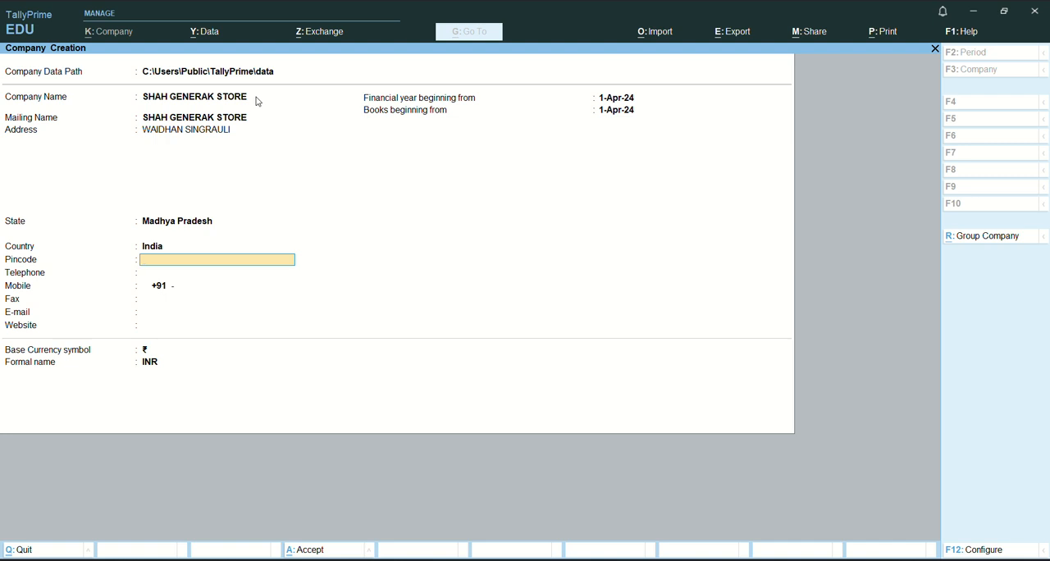
text(486886)
key(Return)
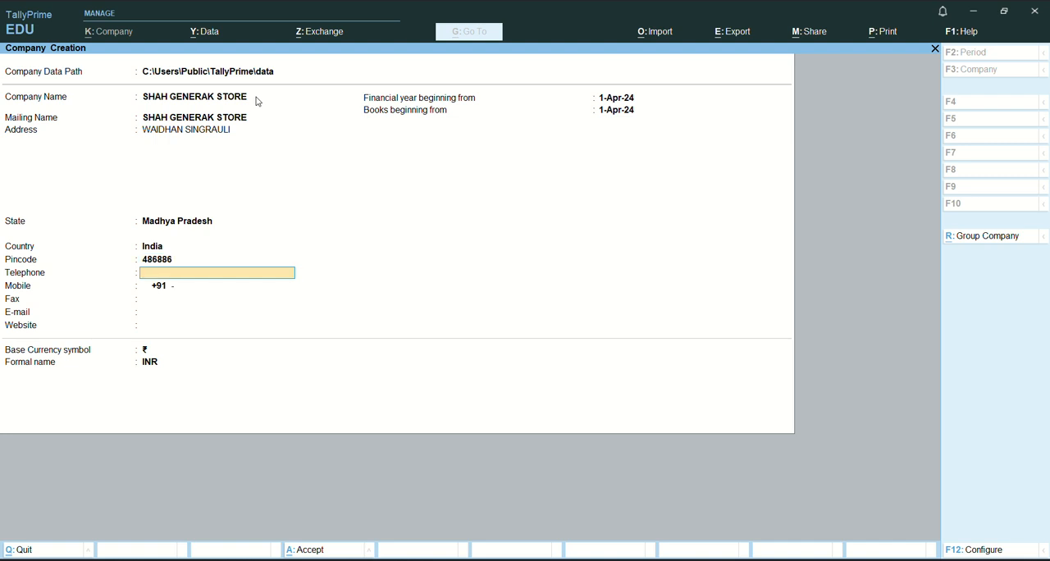
key(Return)
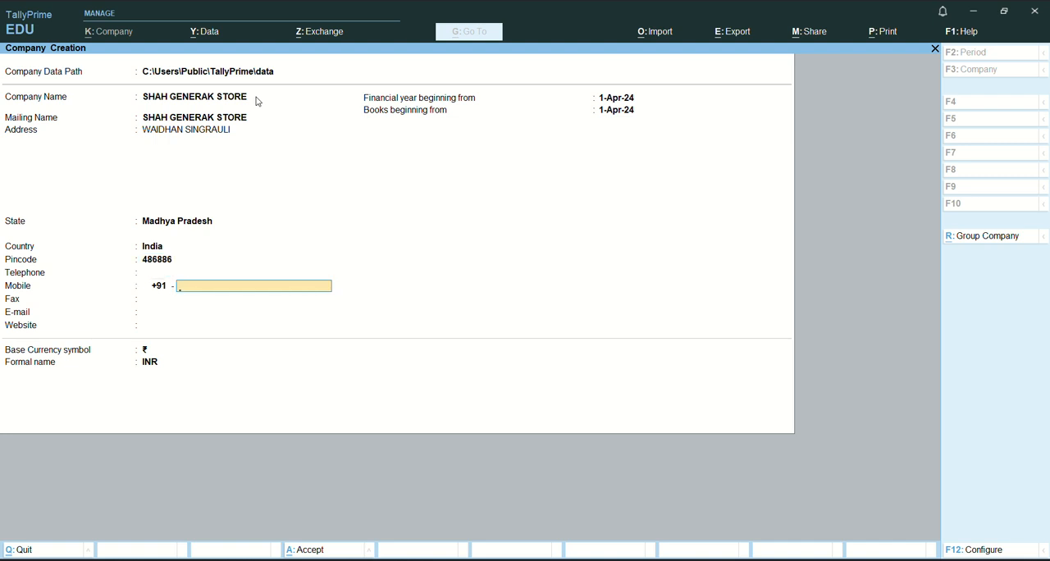
Enter the company's ten-digit mobile number and leave the fax blank.
key(Return)
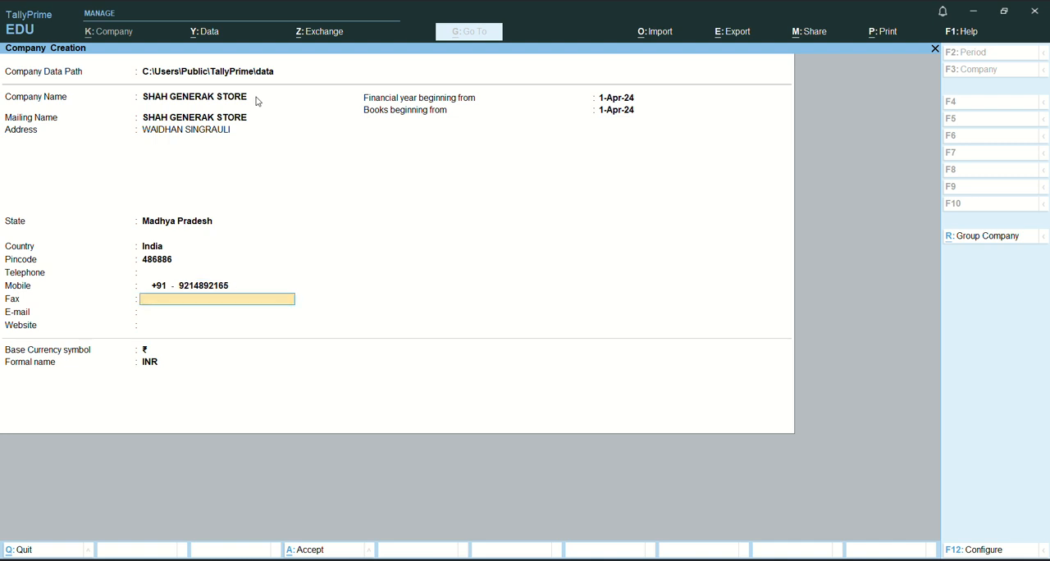
key(Return)
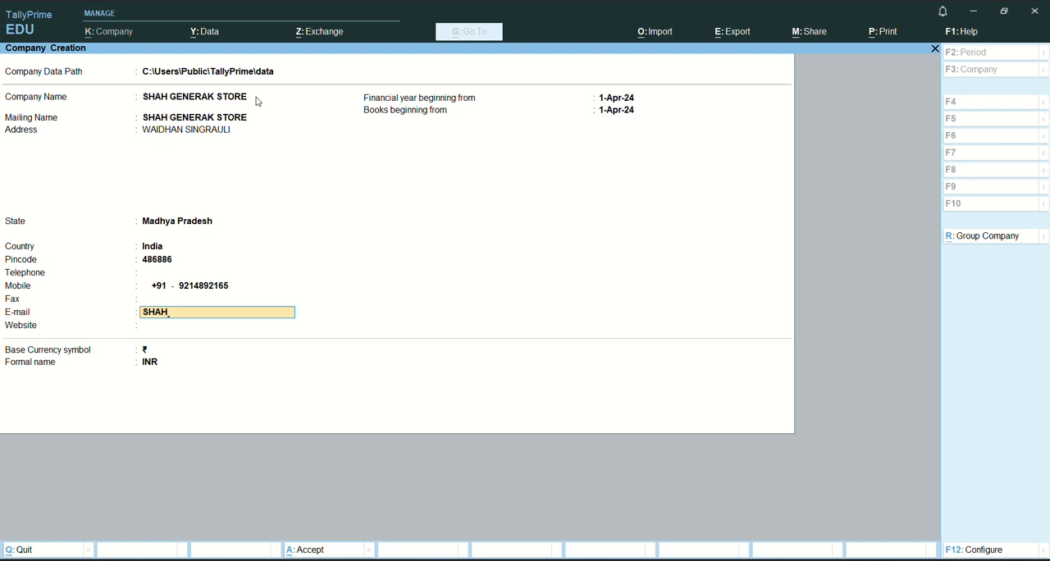
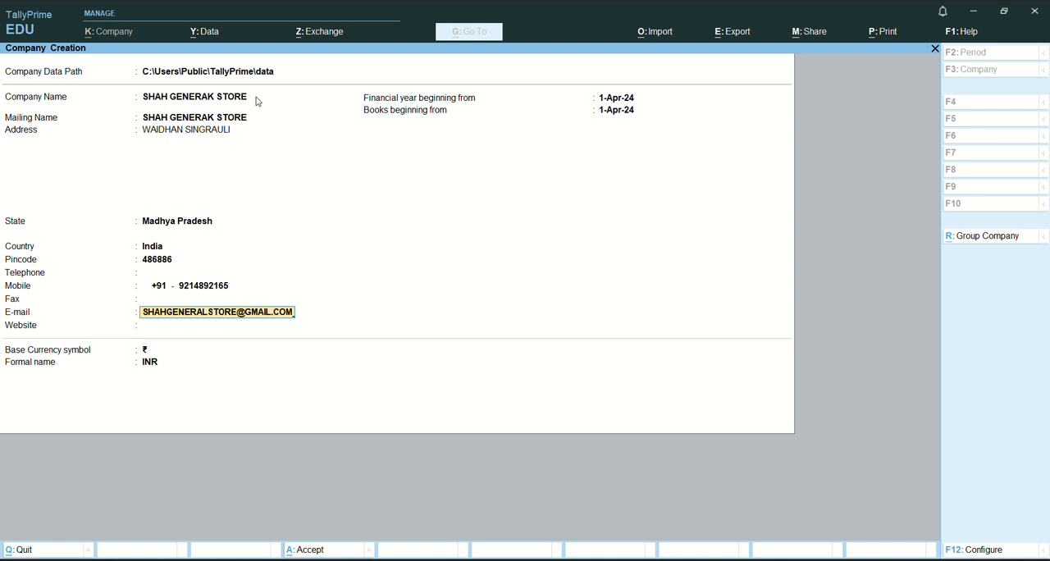
Fill in the company's e-mail address.
key(Return)
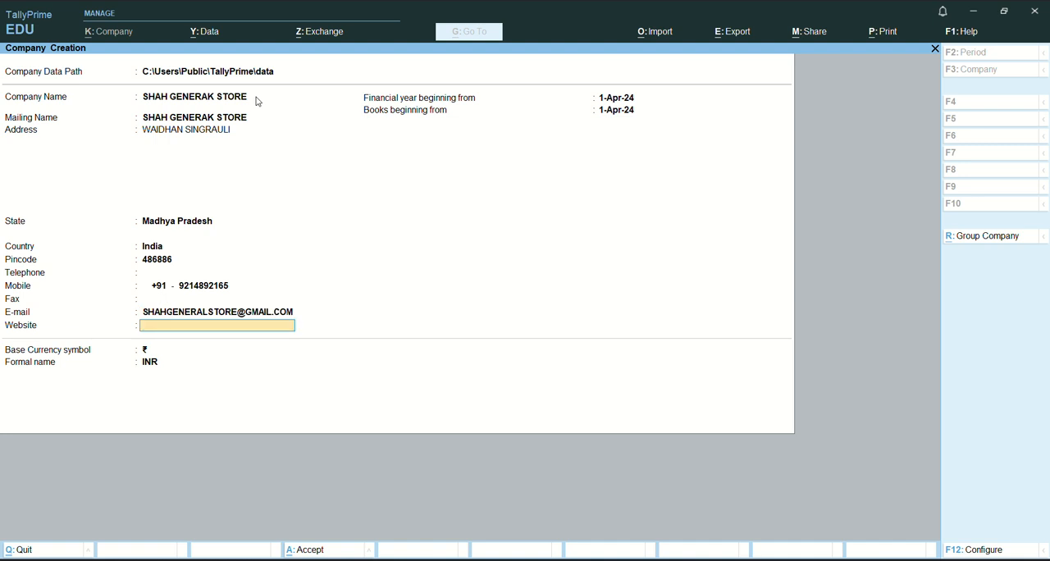
Enter SNMODERN.COM as the company's website.
text(SNMODERN.COM)
key(Return)
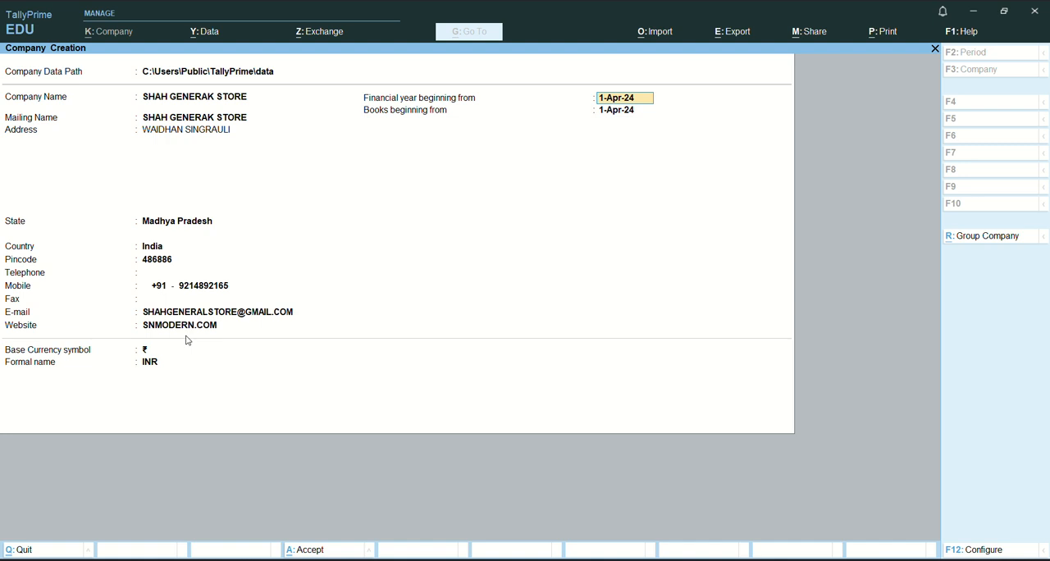
Keep 1-Apr-24 as the financial year and books start with ₹ / INR as base currency, and create the company.
key(Return)
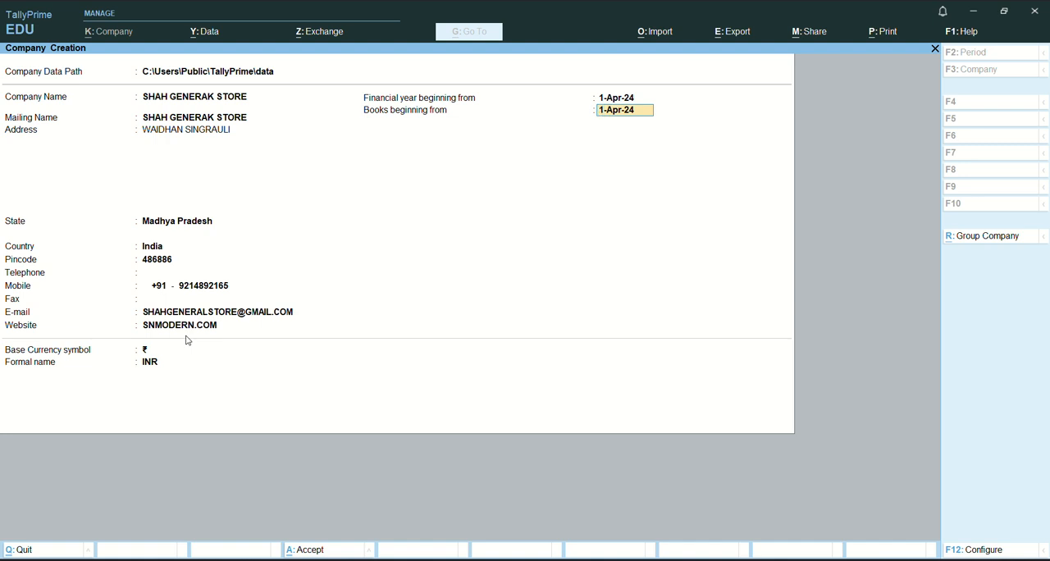
key(Return)
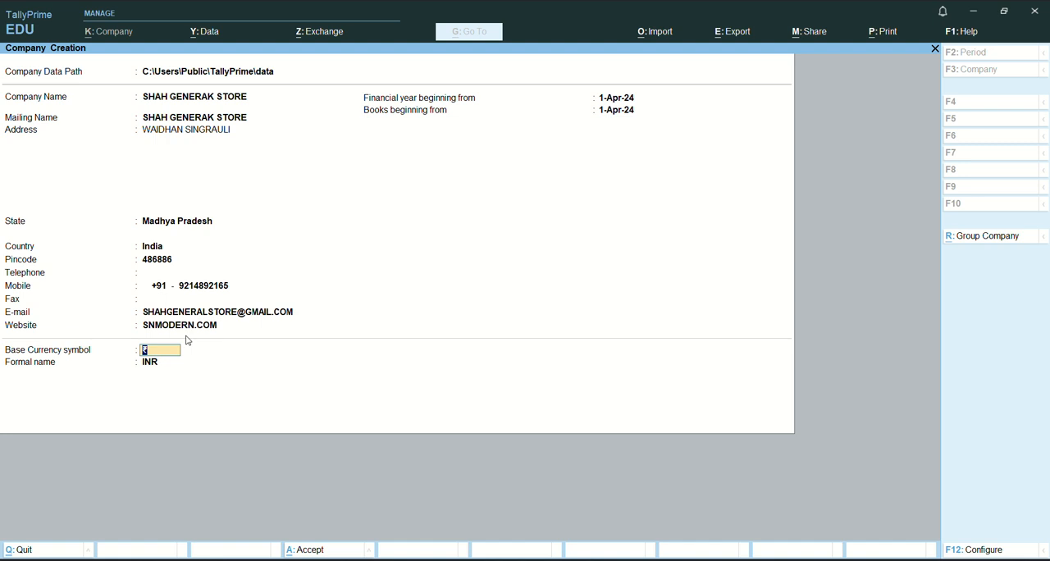
key(Return)
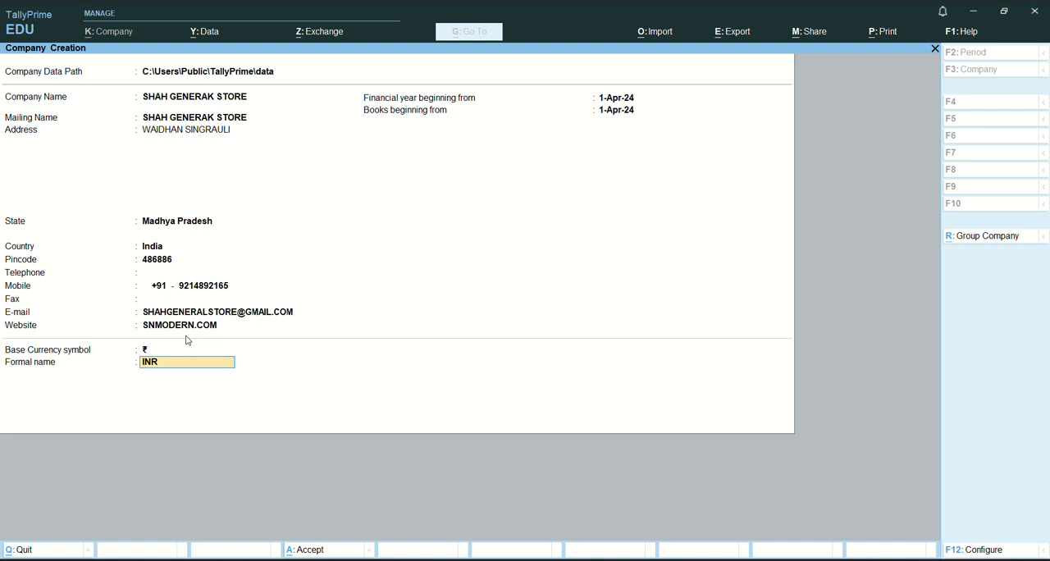
key(Return)
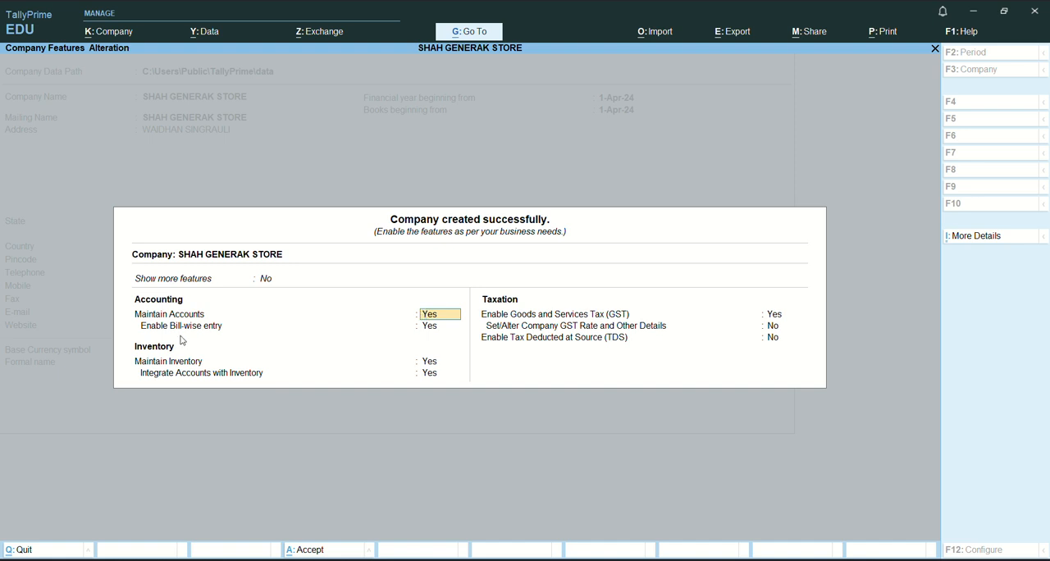
Set both Show more features and Show all features to Yes for the new company.
click(262, 281)
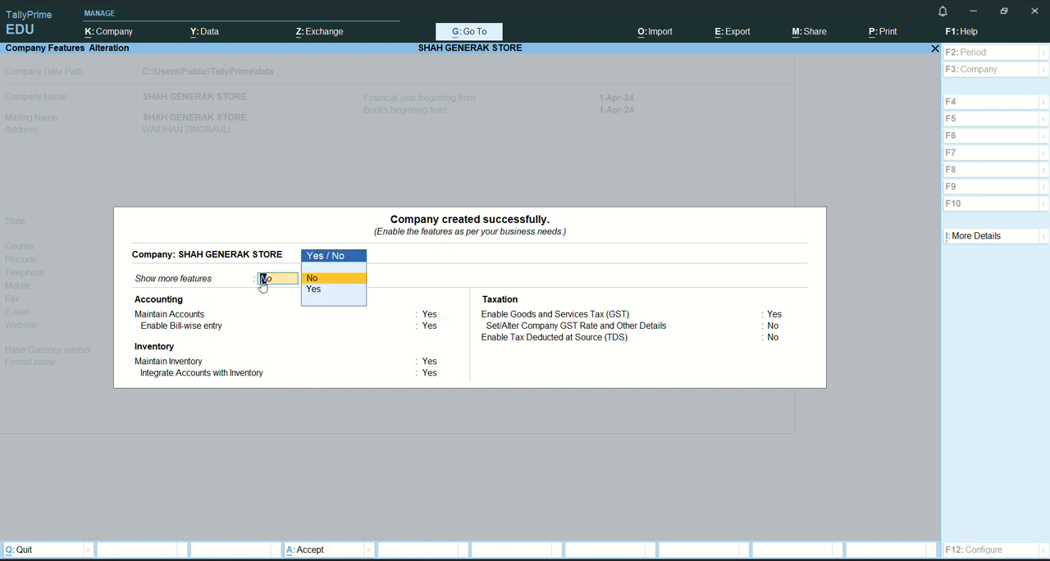
click(328, 290)
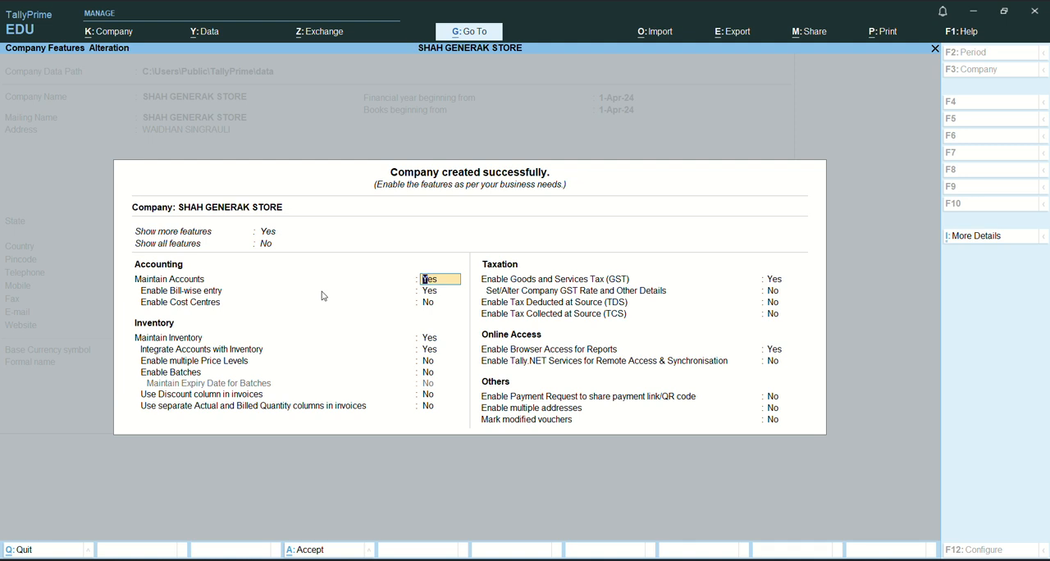
click(265, 246)
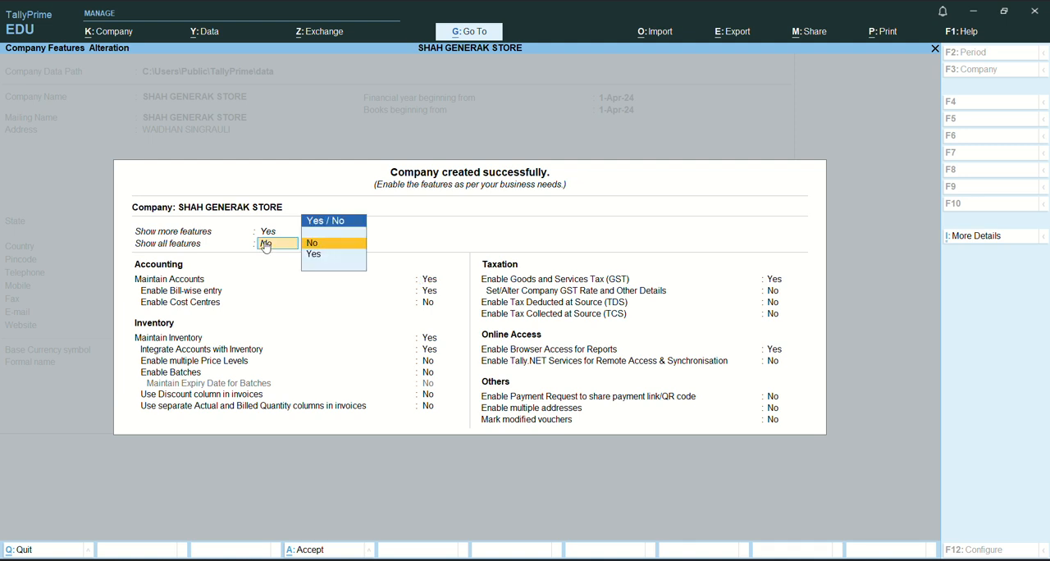
click(321, 255)
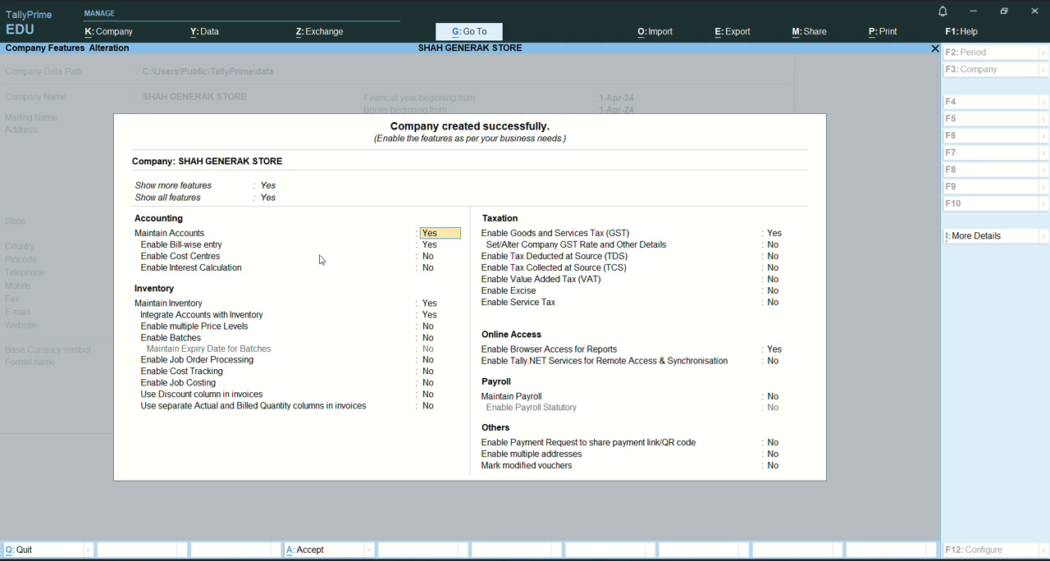
Keep Maintain Accounts and Enable Bill-wise entry at Yes, with Cost Centres and Interest Calculation at No.
key(Return)
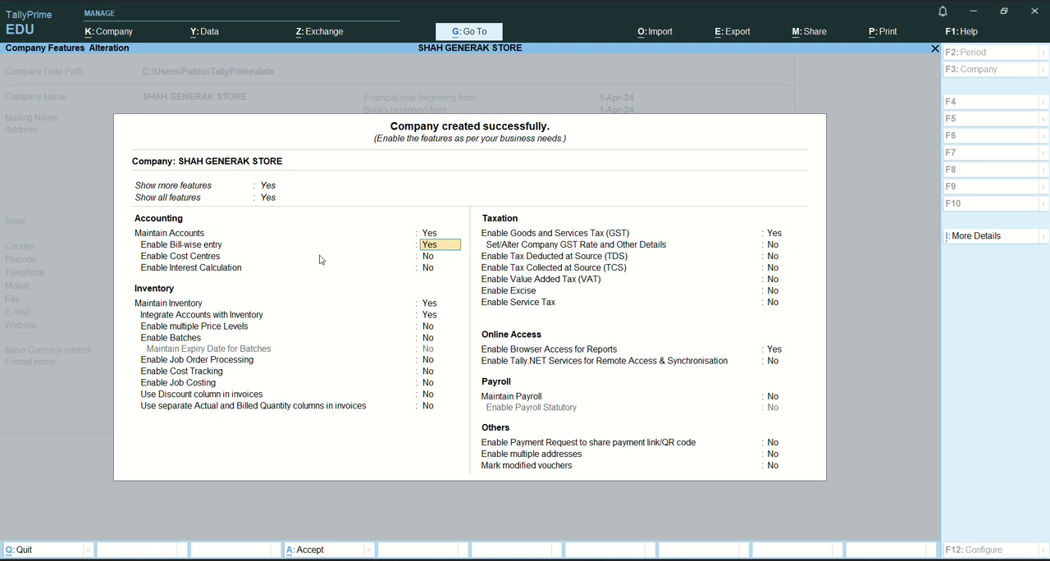
key(Return)
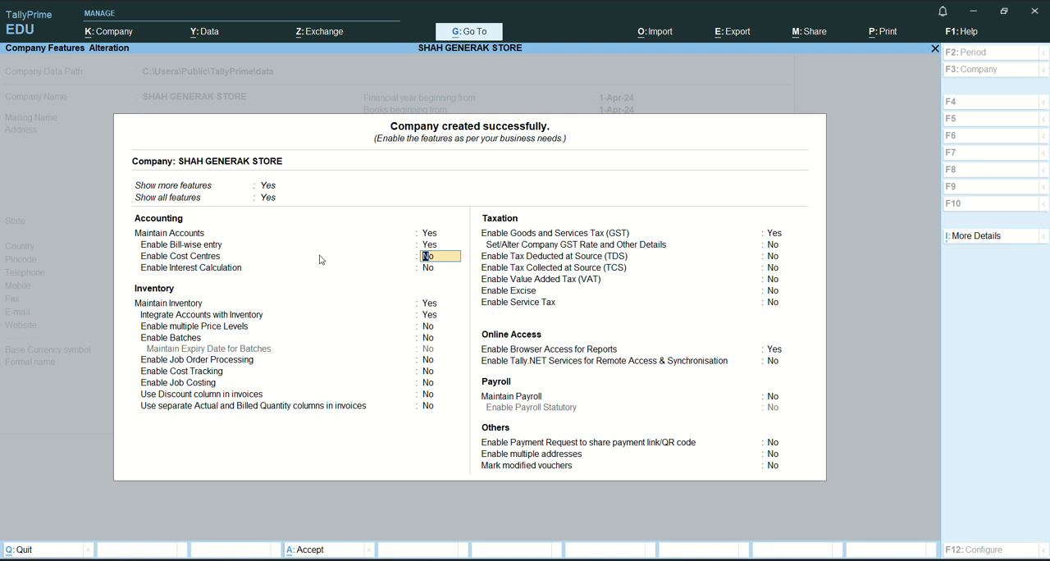
key(Return)
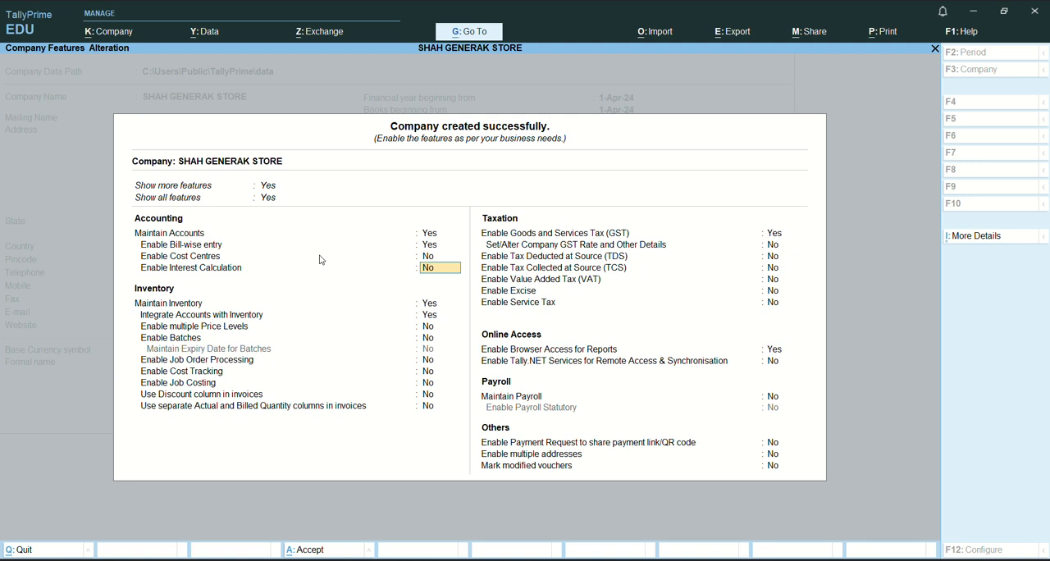
key(Return)
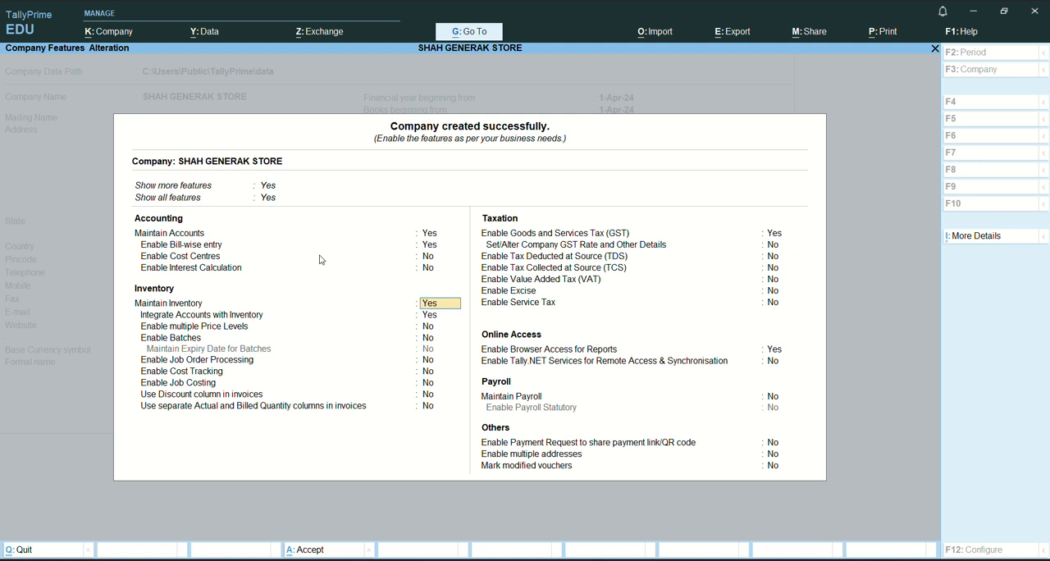
Keep Maintain Inventory and Integrate Accounts with Inventory at Yes, with price levels, batches, job order processing, cost tracking and job costing at No.
key(Return)
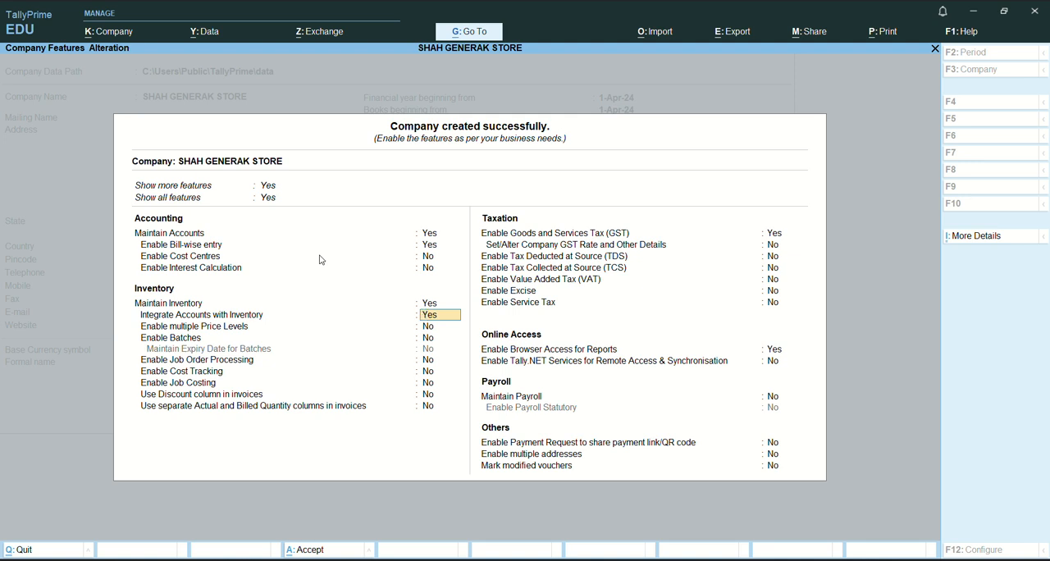
key(Return)
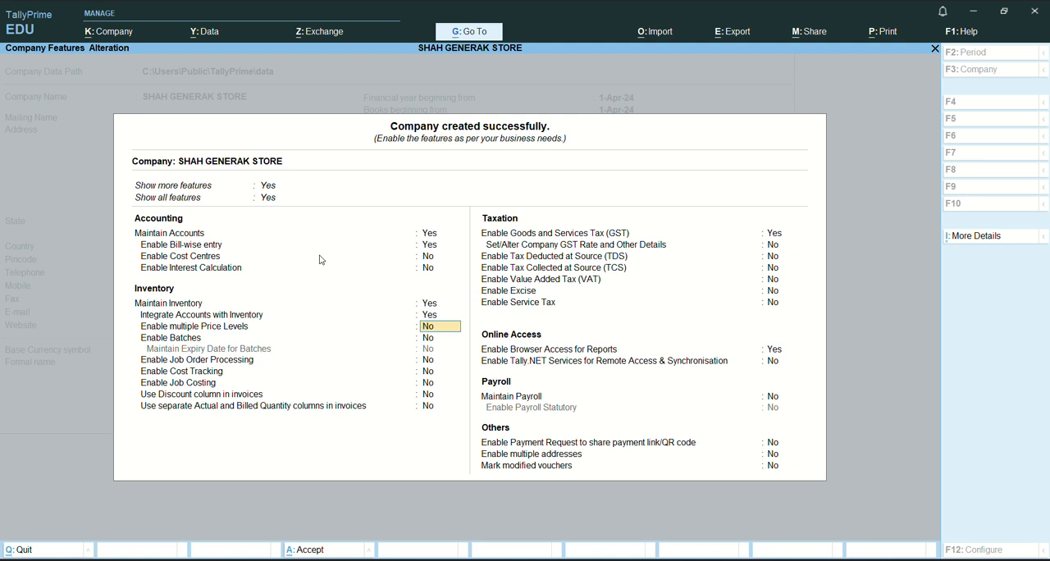
key(Return)
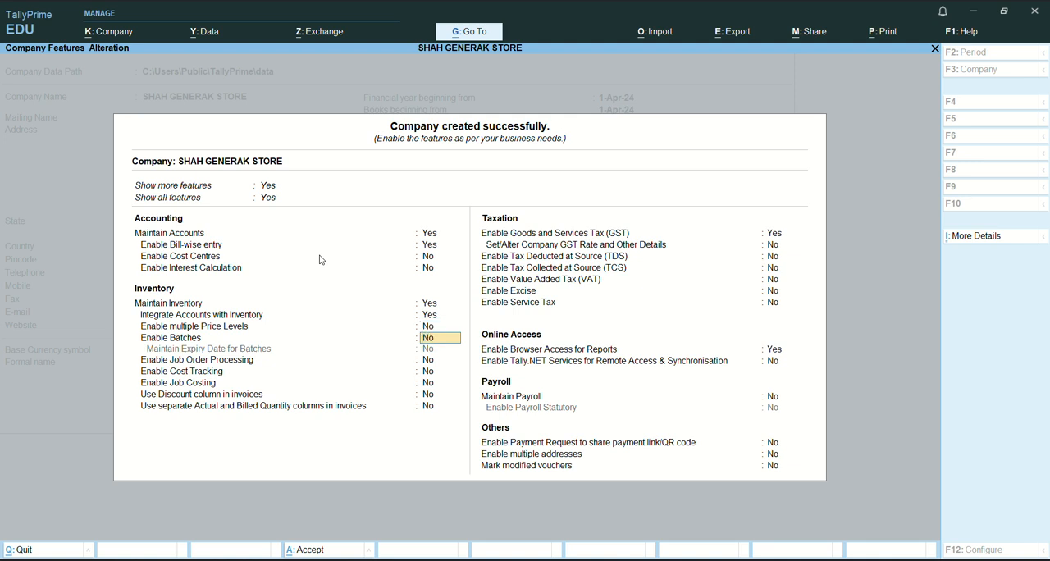
key(Return)
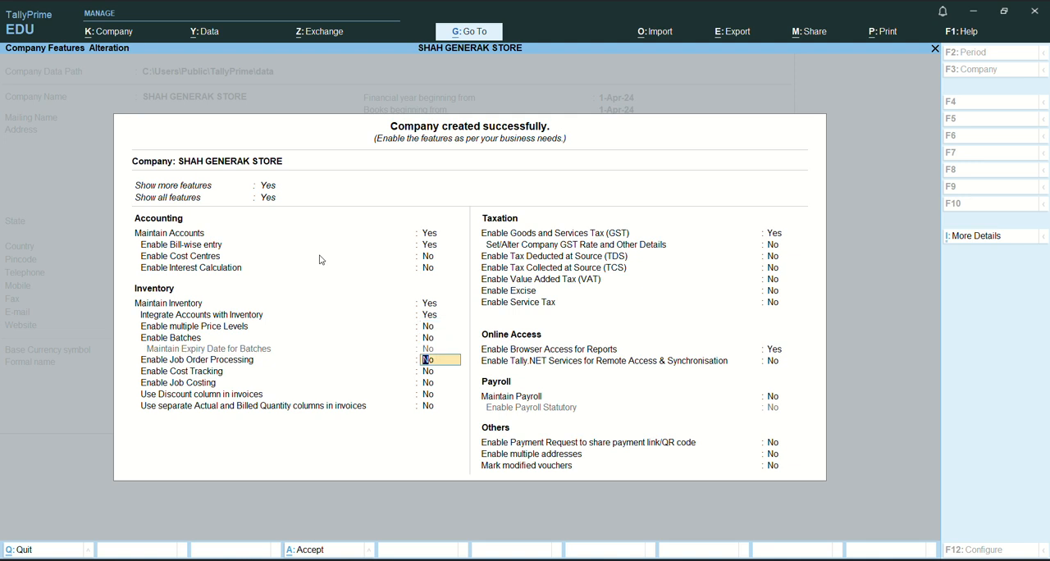
key(Return)
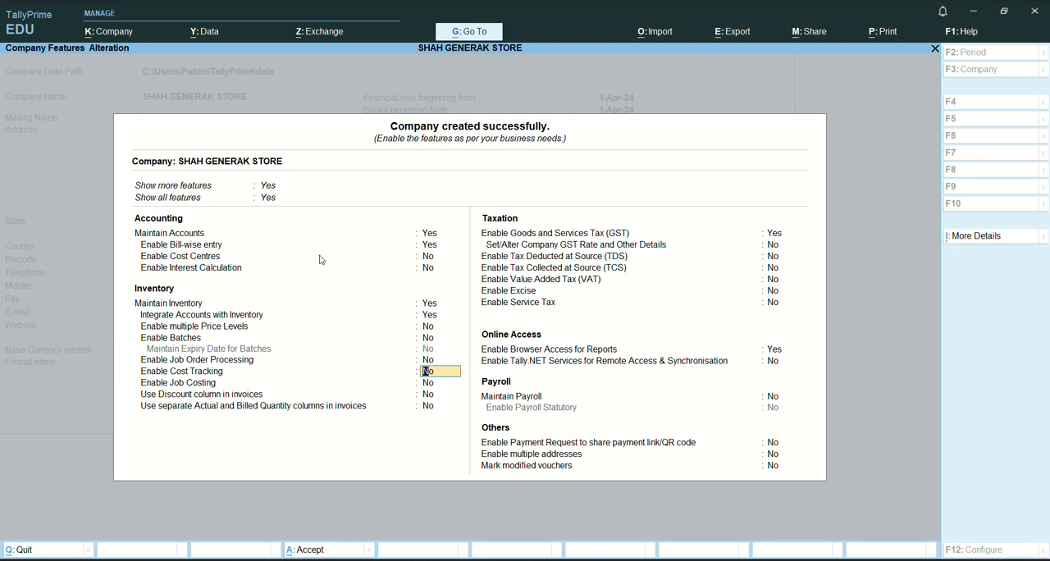
key(Return)
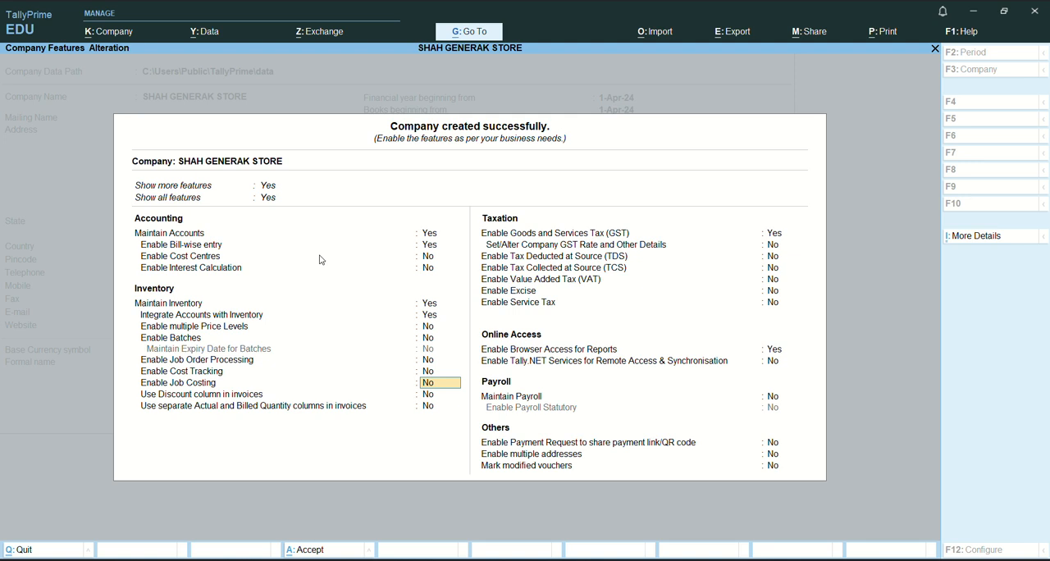
key(Return)
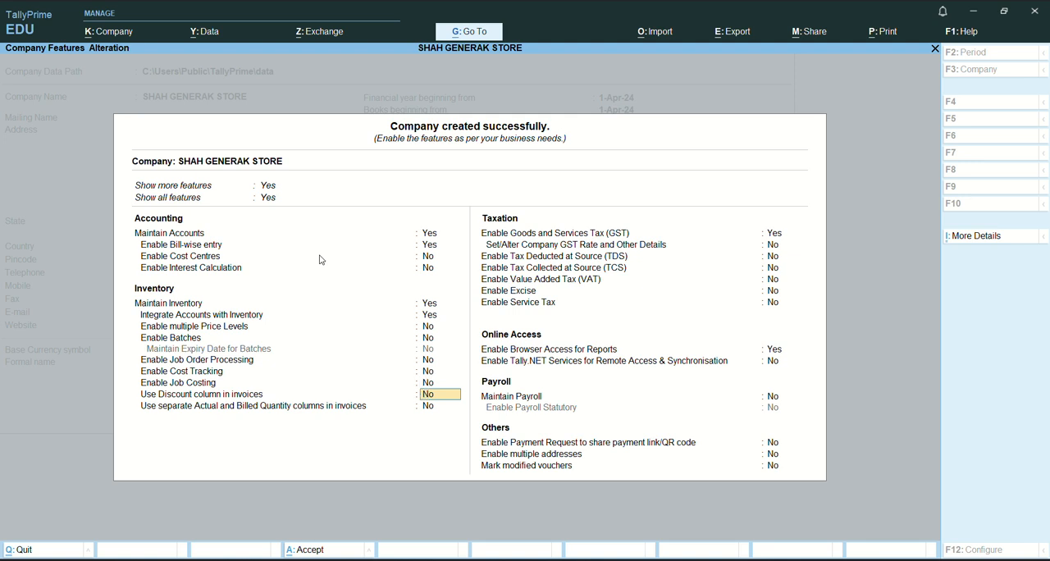
Set Use Discount column in invoices to Yes and keep separate Actual and Billed Quantity columns at No.
text(Y)
key(Return)
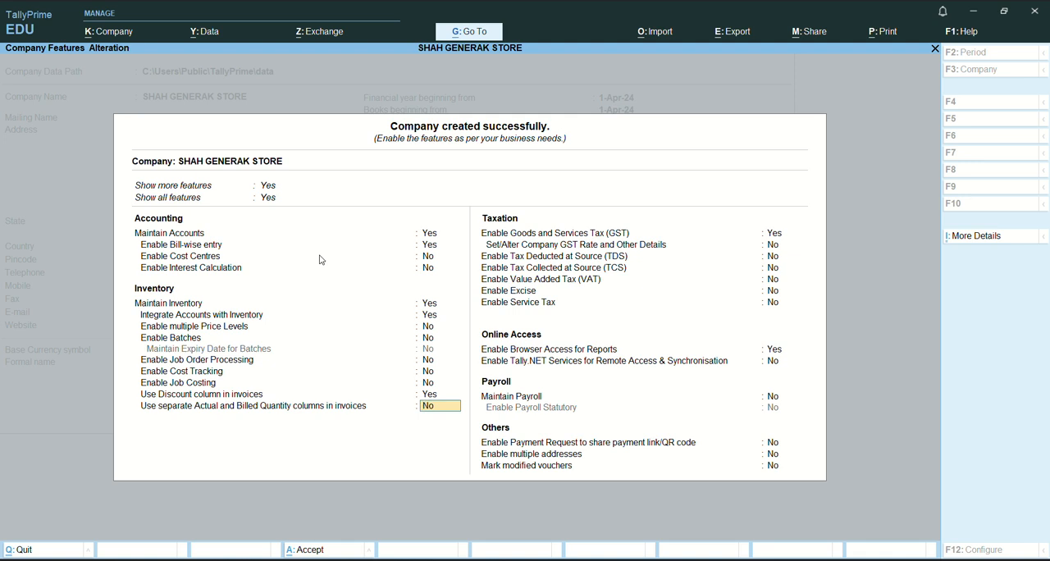
key(Return)
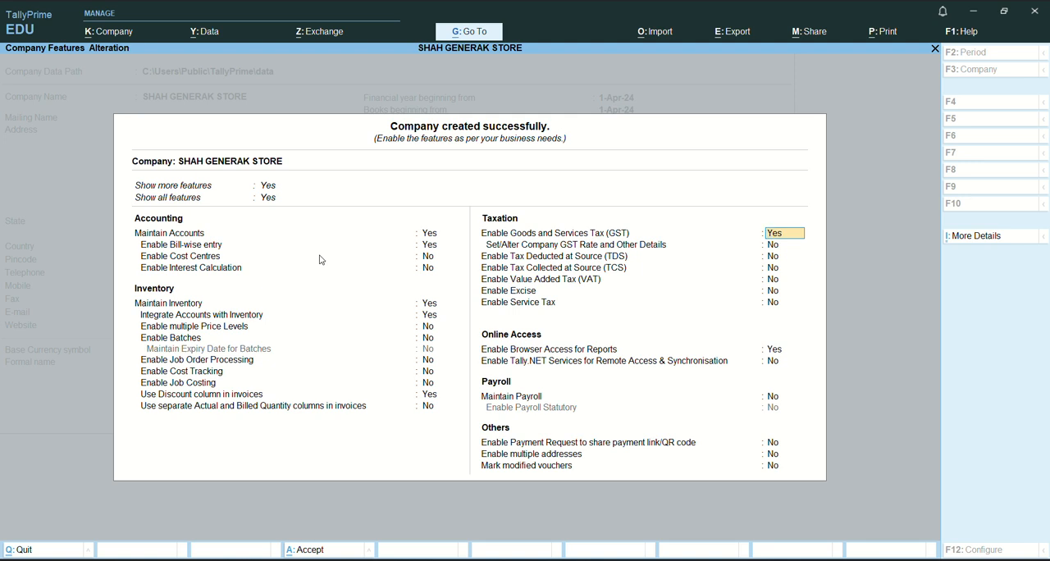
Keep GST enabled for Madhya Pradesh with Regular registration, Assessee of Other Territory No, GSTIN/UIN blank and Monthly GSTR-1 periodicity.
key(Return)
key(Return)
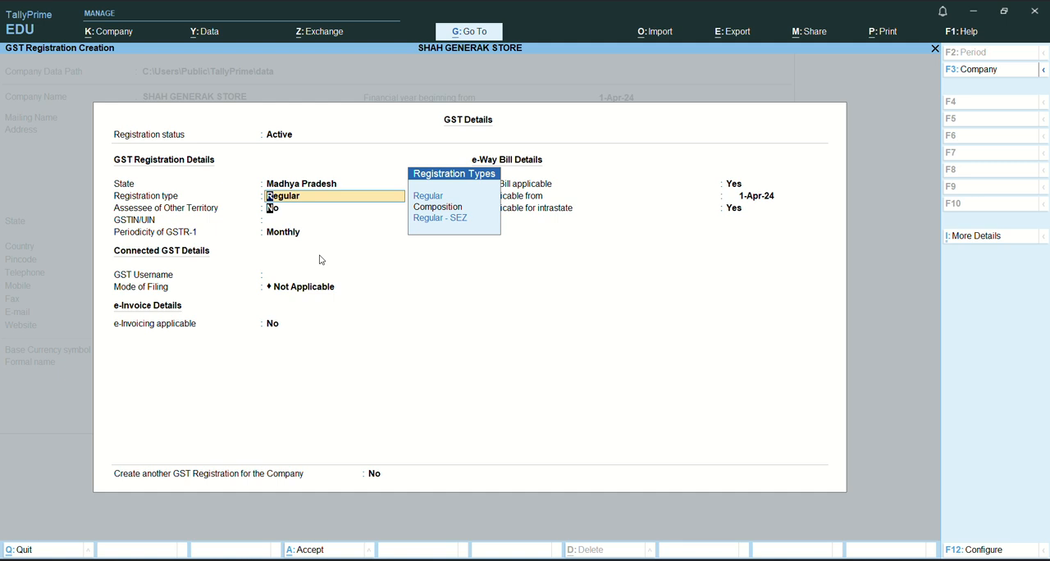
key(Return)
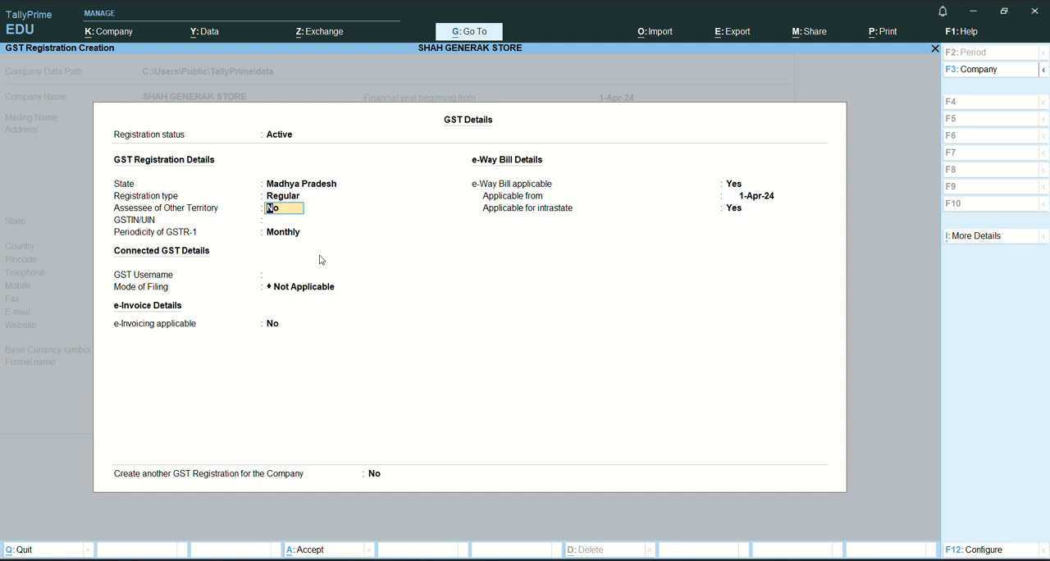
key(Return)
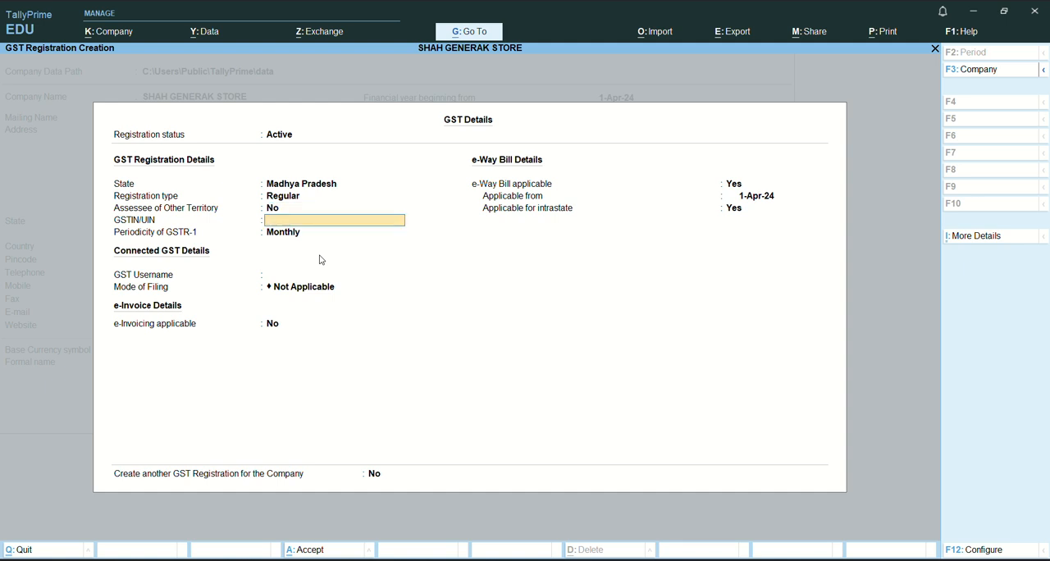
key(Return)
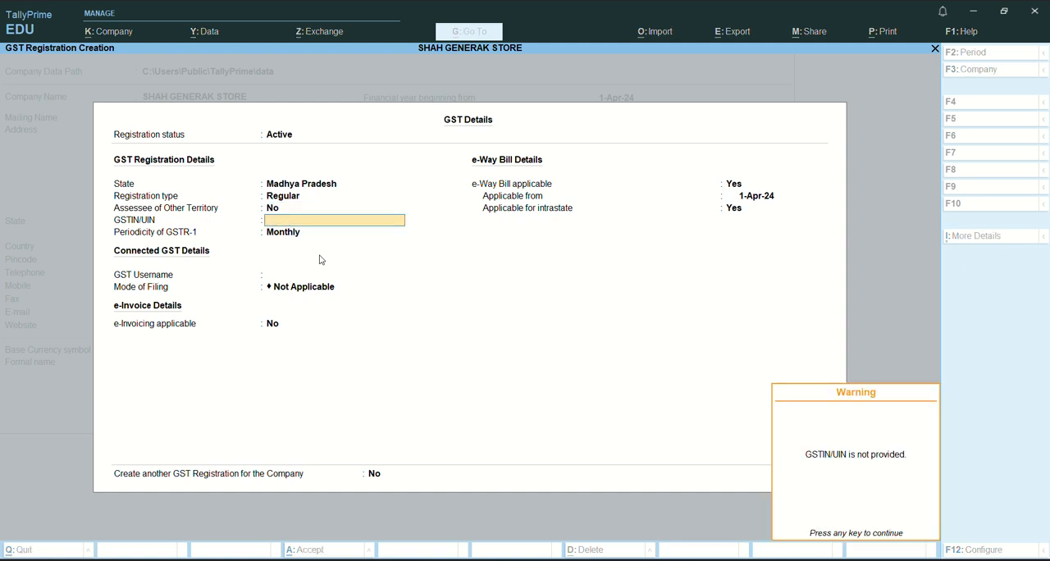
key(Return)
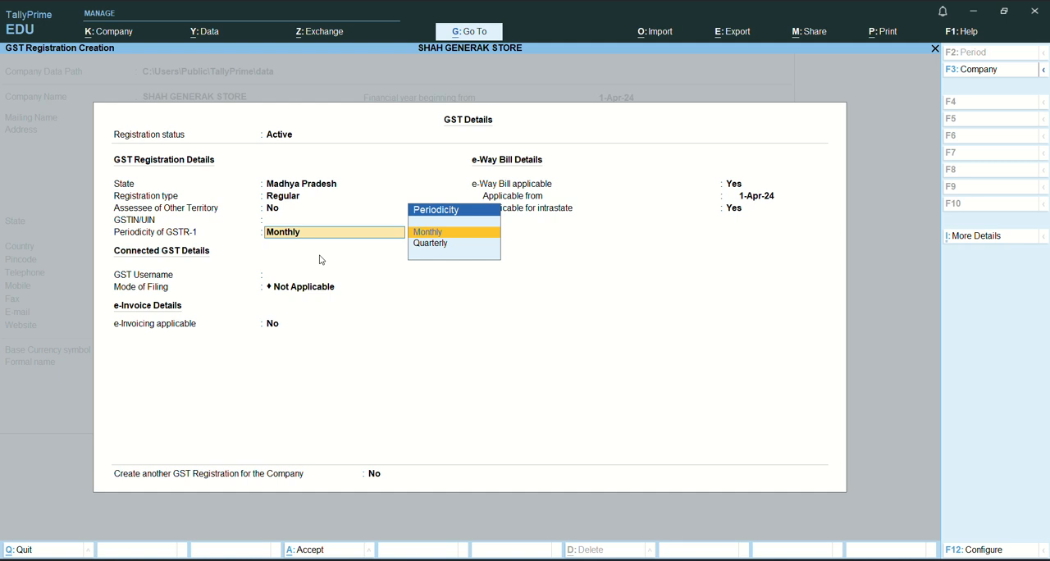
key(Return)
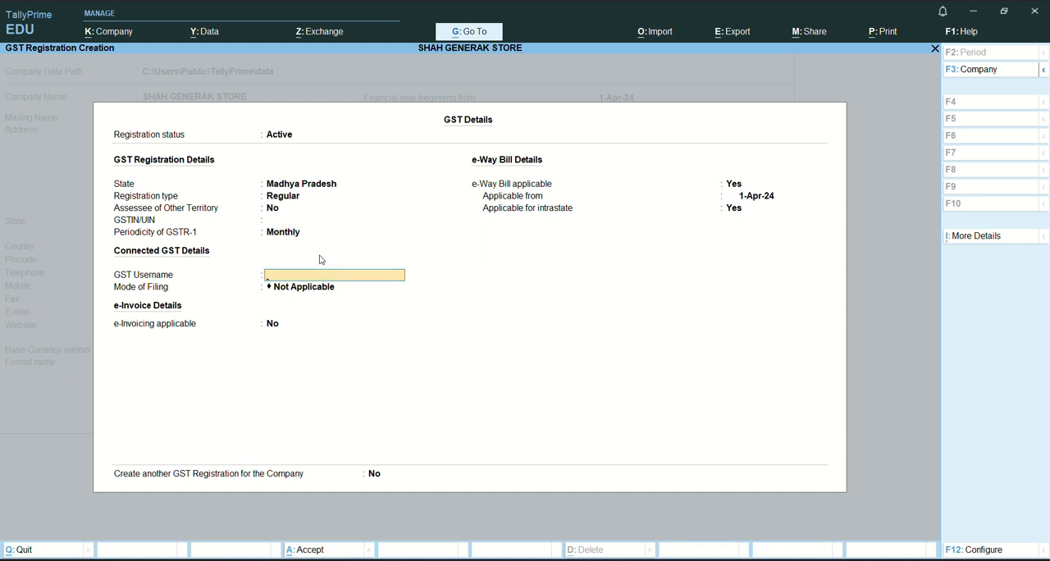
Leave the GST username blank and set the Mode of Filing to EVC in the connected GST details.
key(Return)
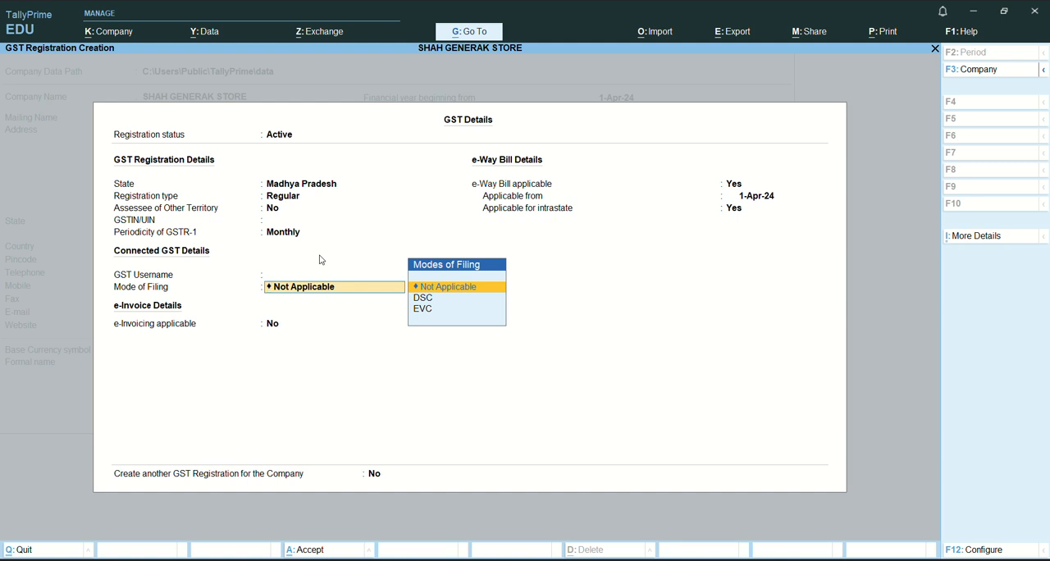
key(Down)
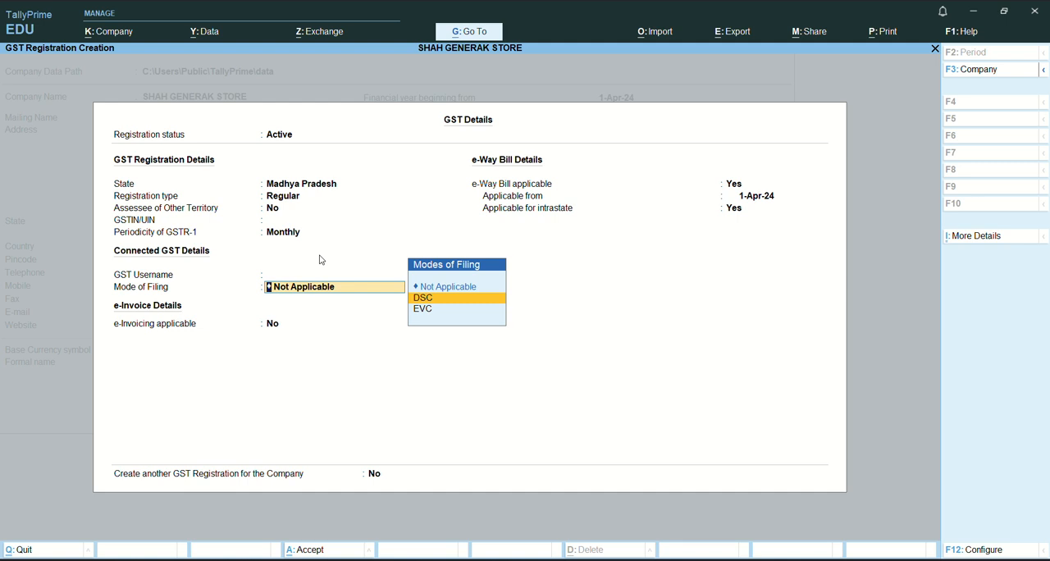
key(Down)
key(Return)
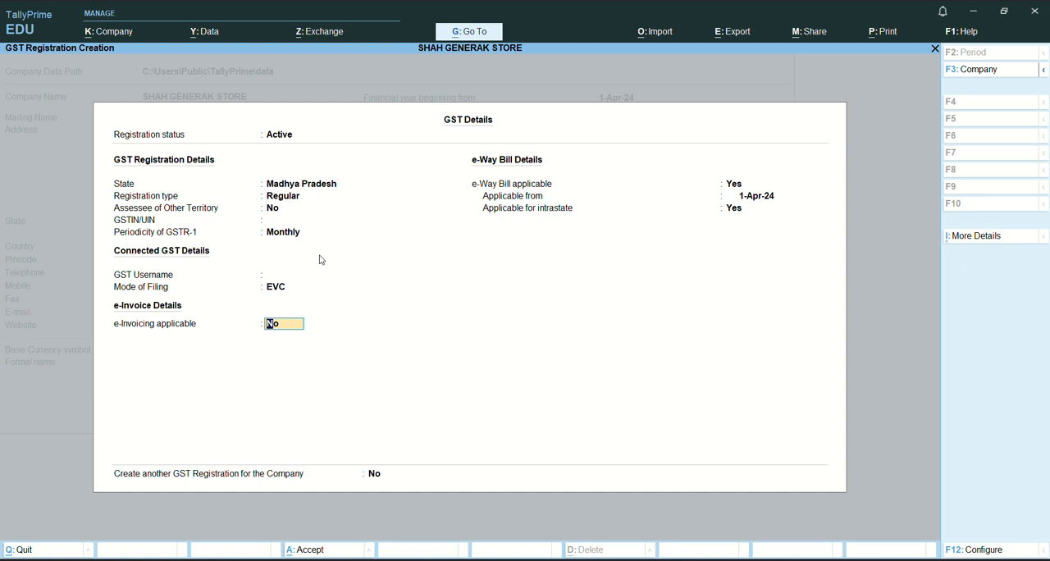
Keep e-Invoicing applicable at No, set e-Way Bill applicable to No, and accept the GST details.
key(Return)
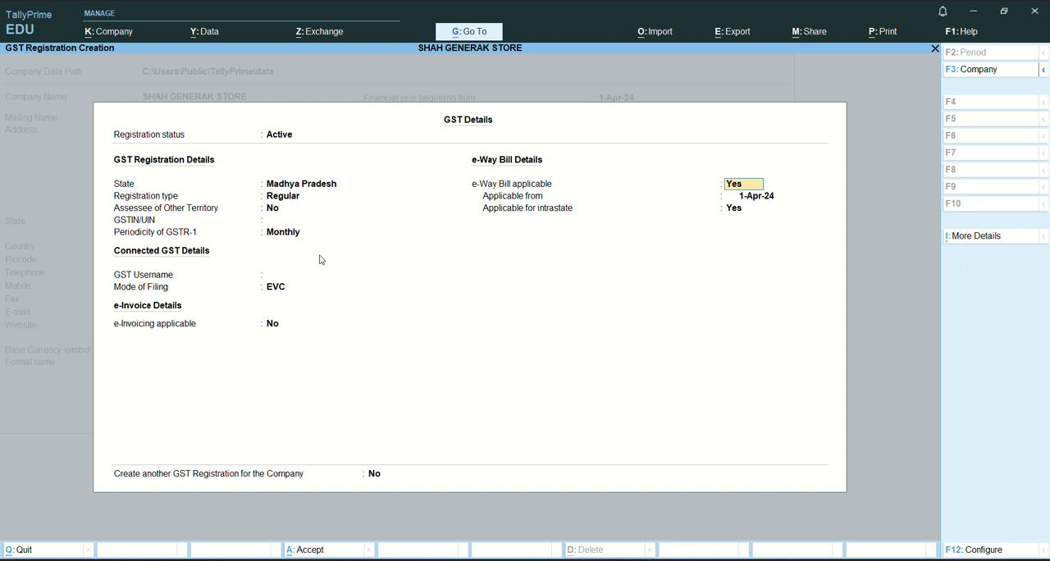
text(N)
key(Return)
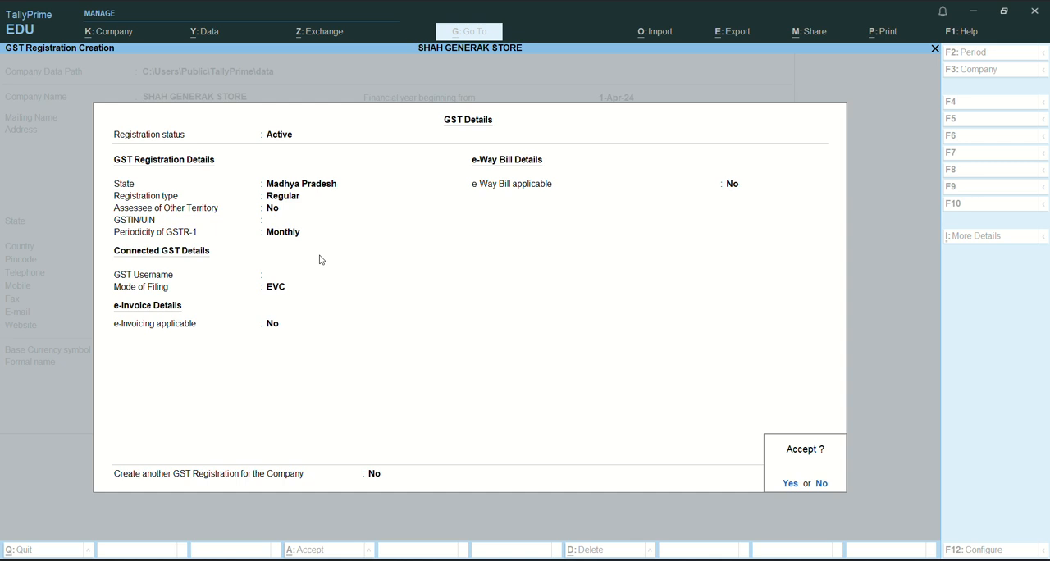
key(Return)
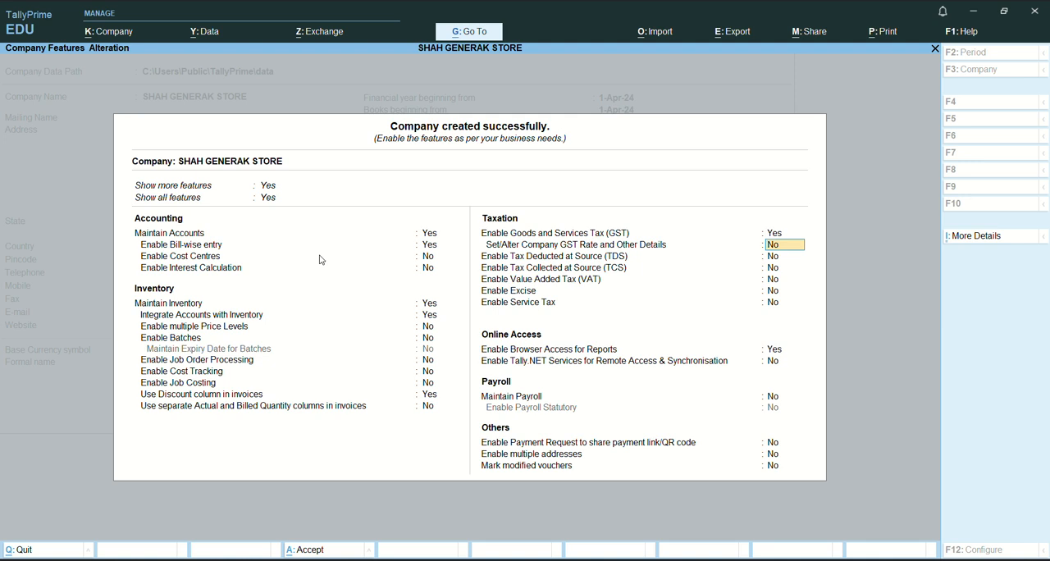
Keep Set/Alter Company GST Rate and Other Details, TDS, TCS, VAT, Excise and Service Tax at No.
key(Return)
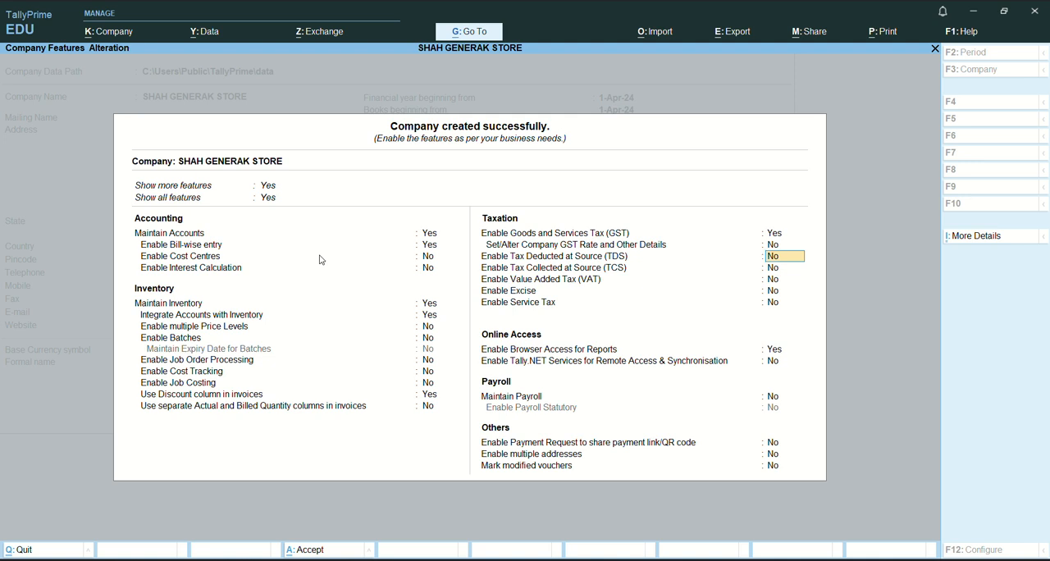
key(Return)
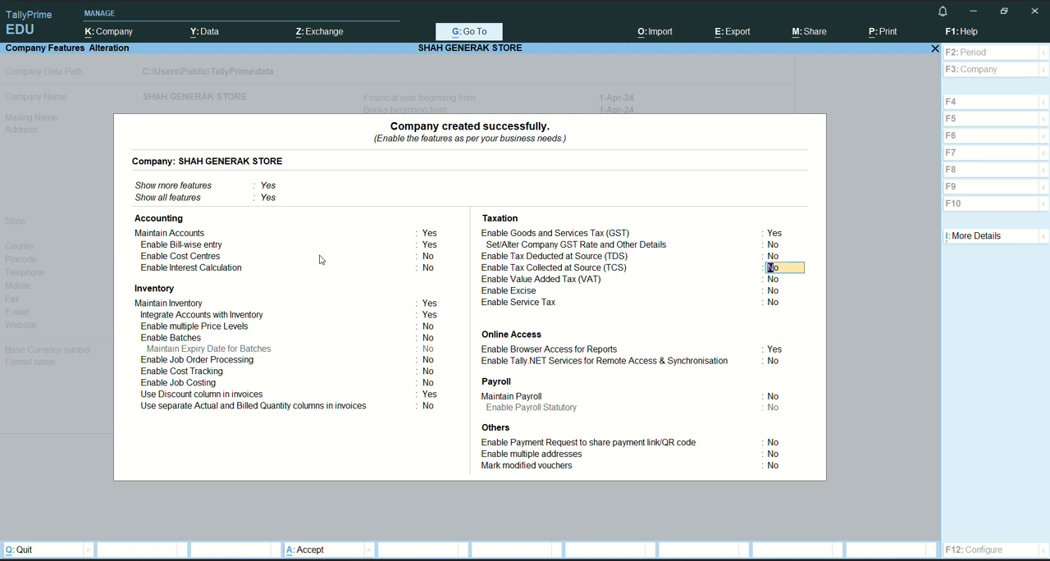
key(Return)
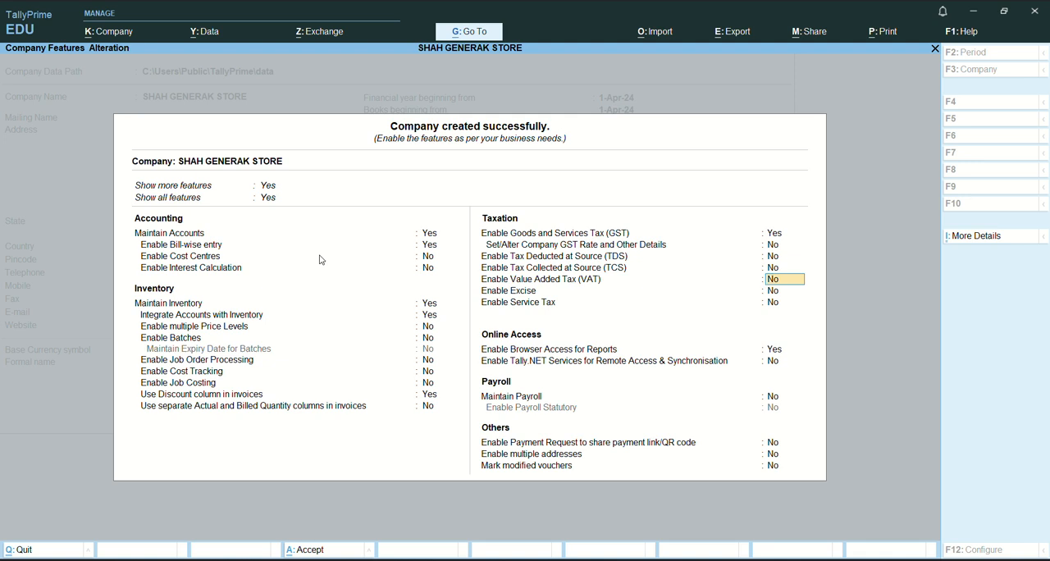
key(Return)
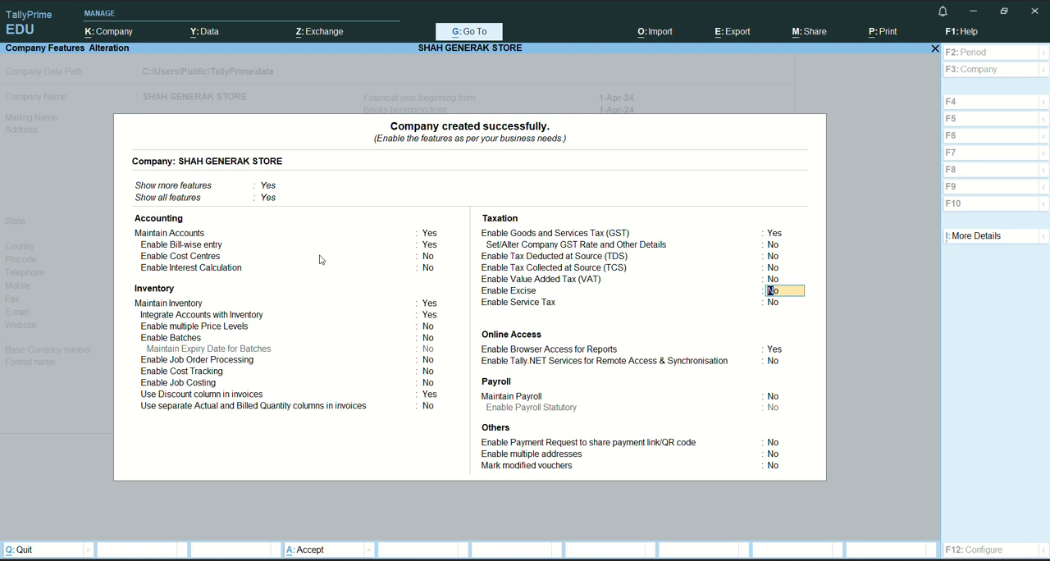
key(Return)
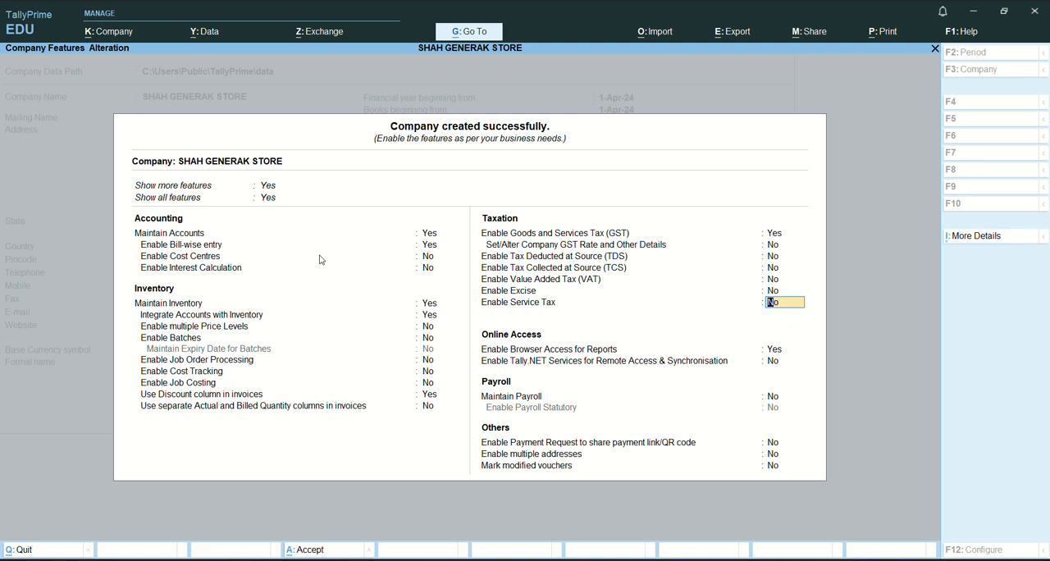
key(Return)
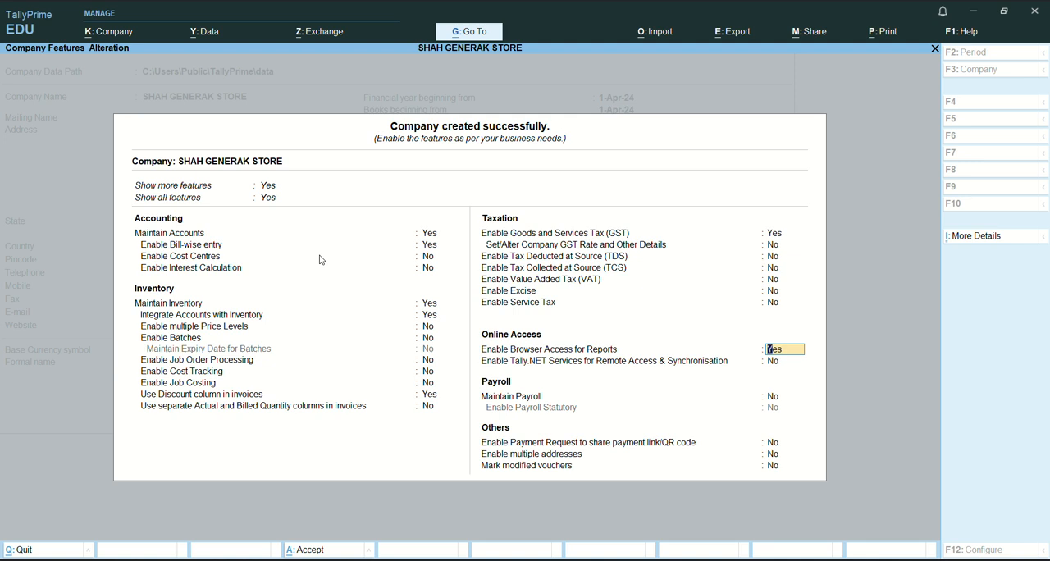
Keep Browser Access for Reports at Yes, with Tally.NET Services for Remote Access & Synchronisation and Maintain Payroll at No.
key(Return)
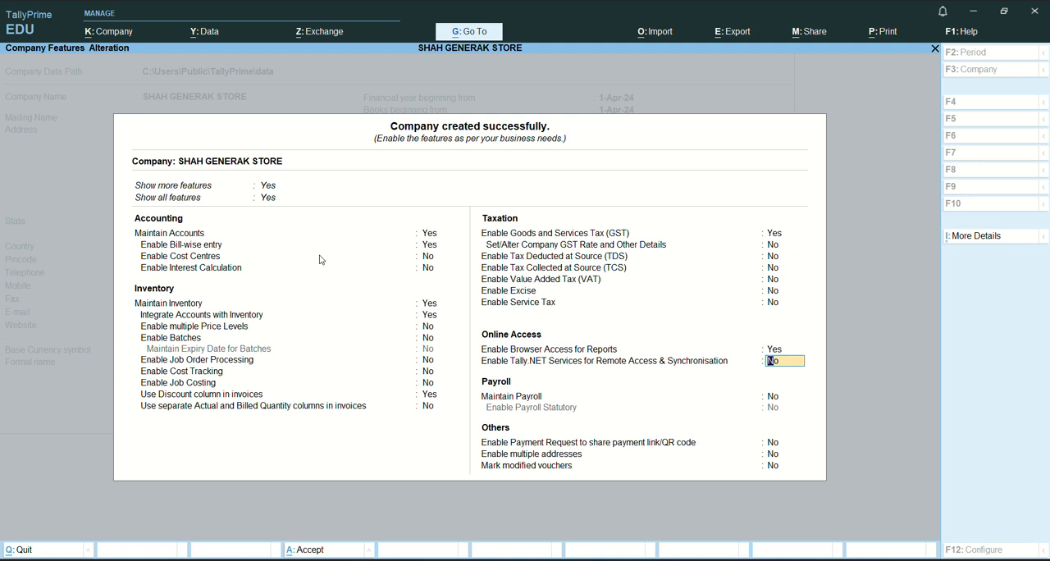
key(Return)
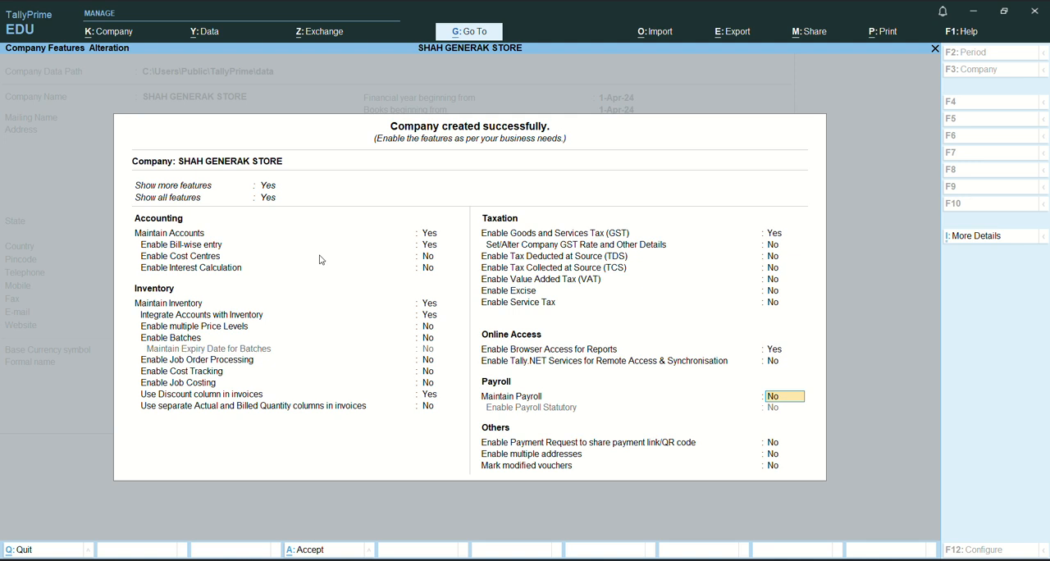
key(Return)
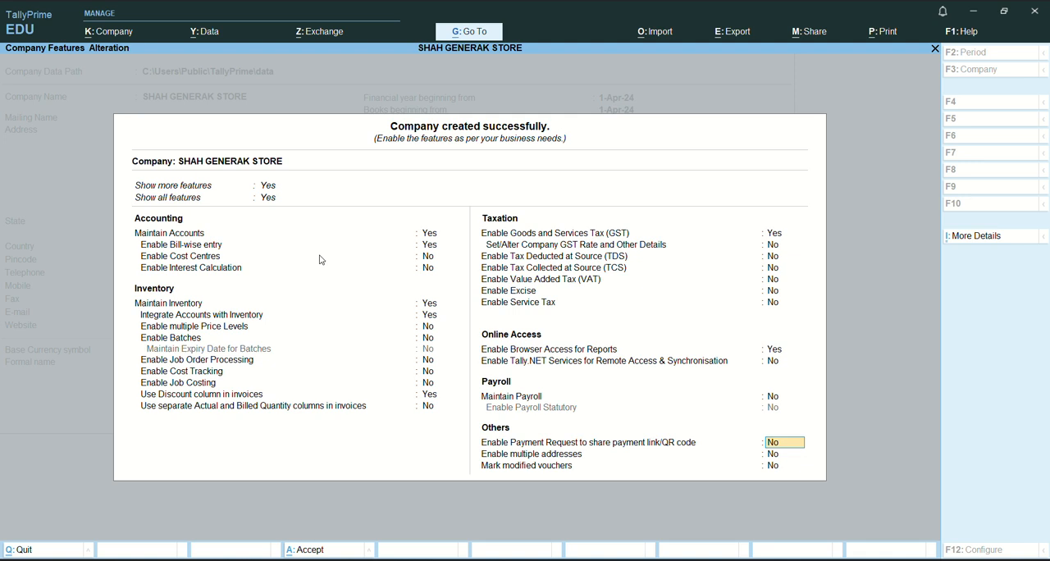
Set Enable Payment Request to share payment link/QR code to Yes, opening the merchant profile details.
text(y)
key(Return)
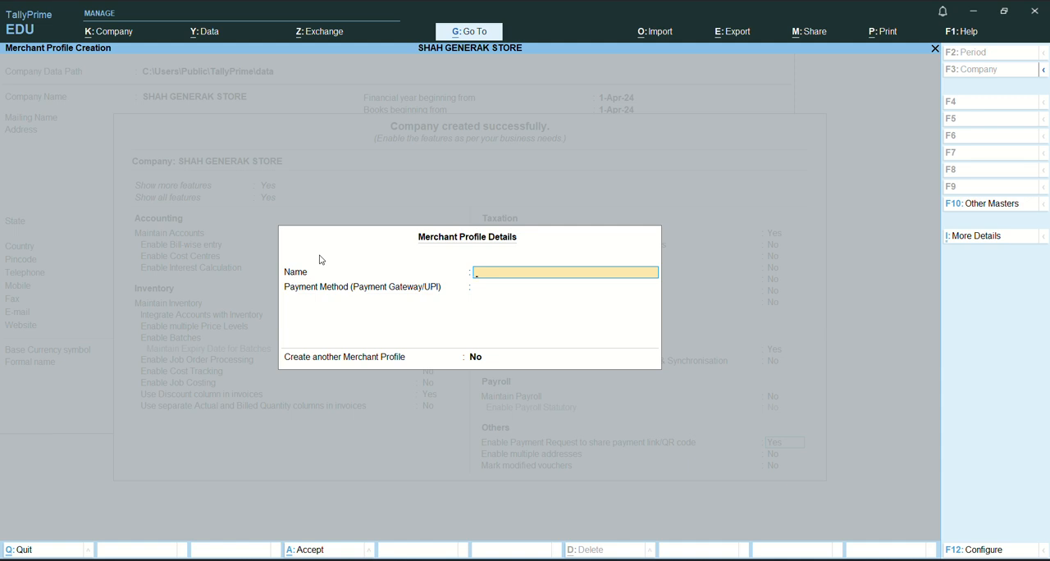
Quit the merchant profile creation without entering a name or payment method, returning to the company features.
key(Escape)
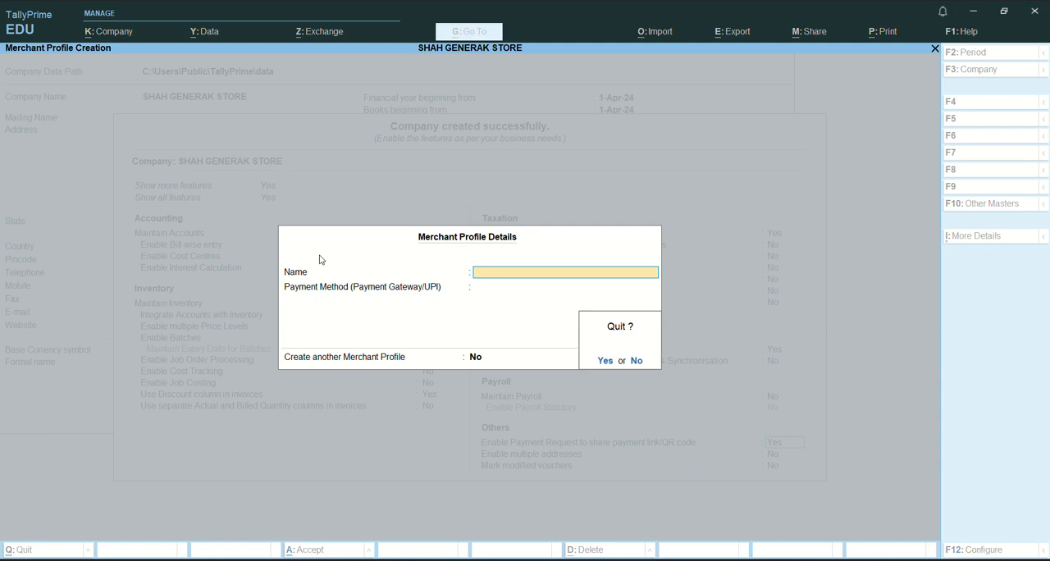
key(n)
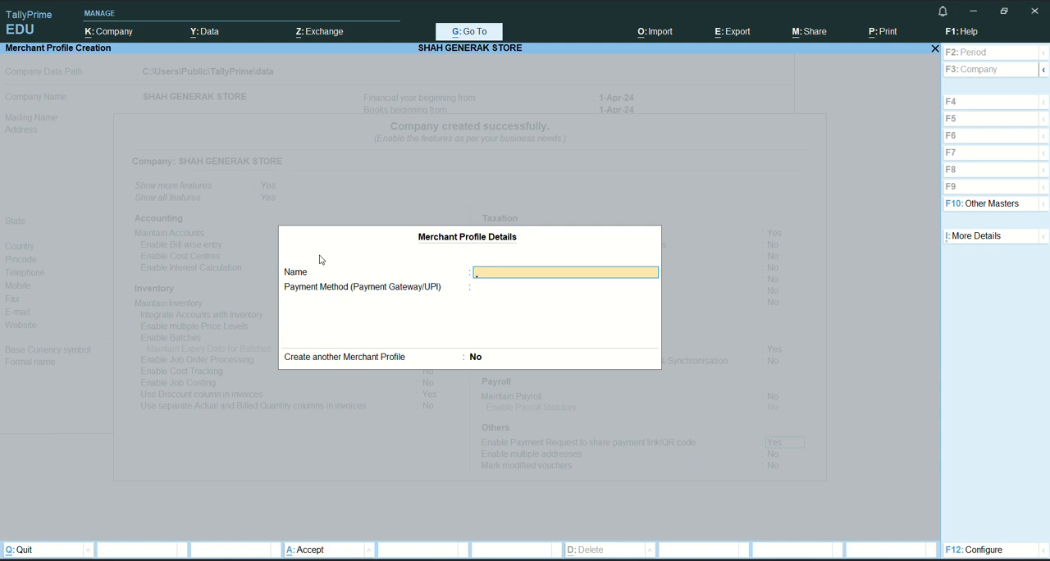
key(Escape)
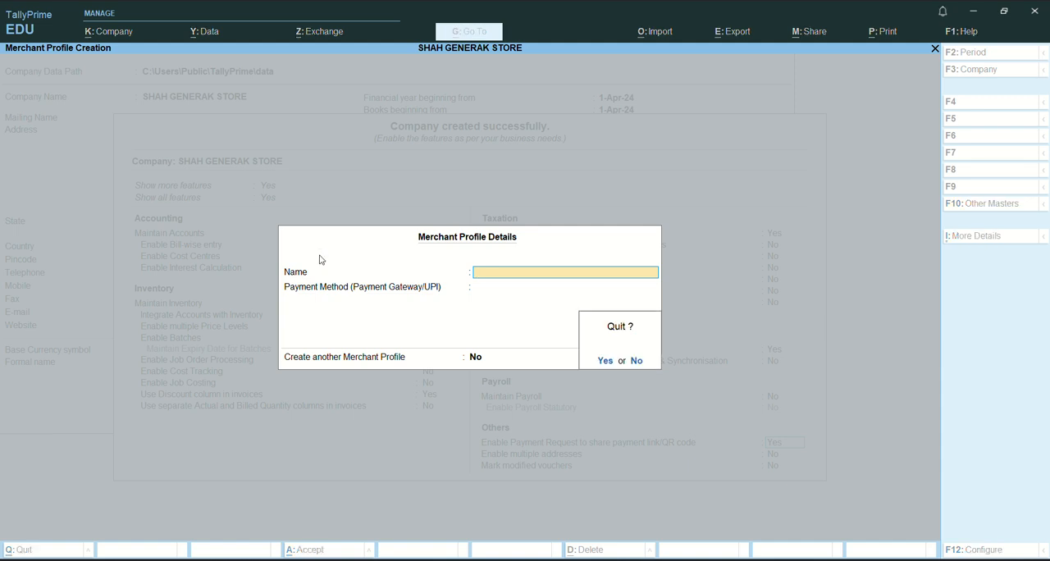
key(y)
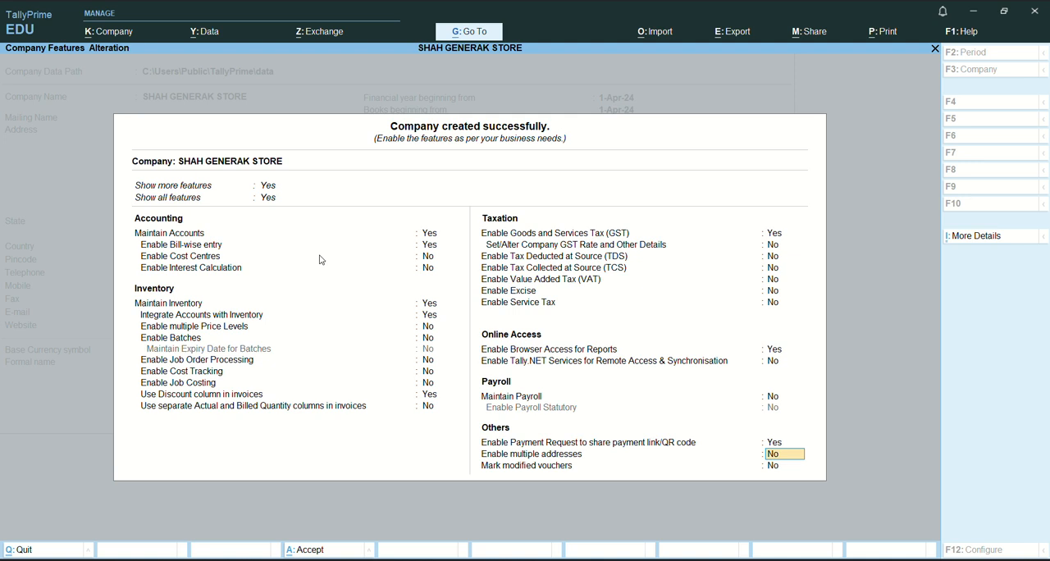
Keep Enable multiple addresses and Mark modified vouchers at No, and accept the company features.
key(Return)
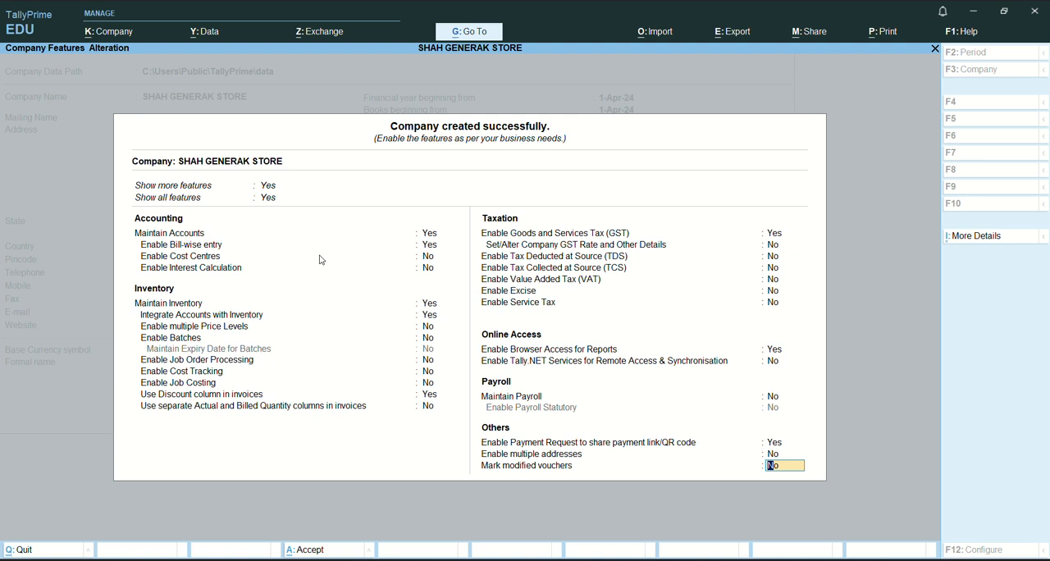
key(Return)
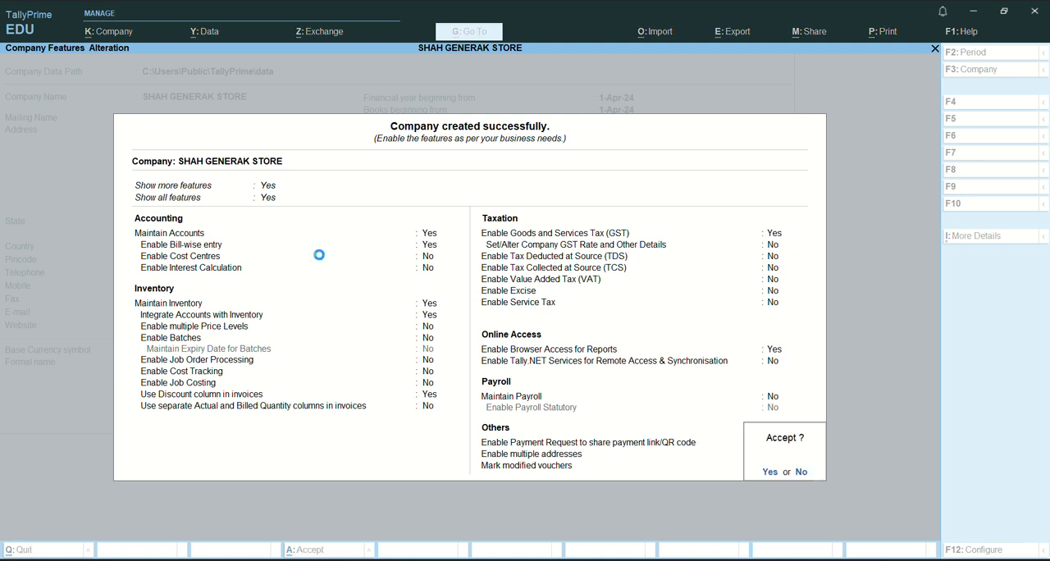
key(Return)
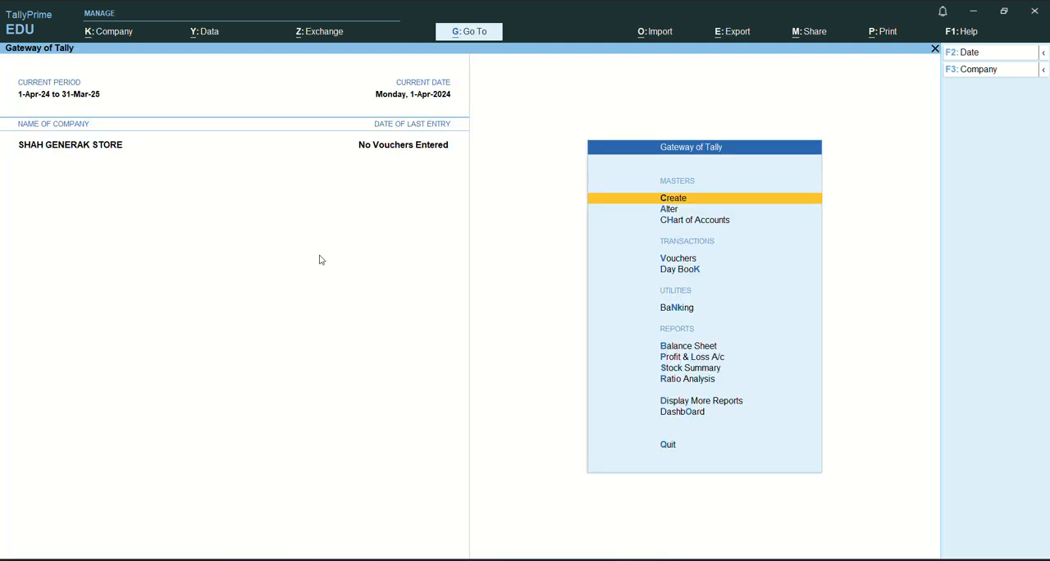